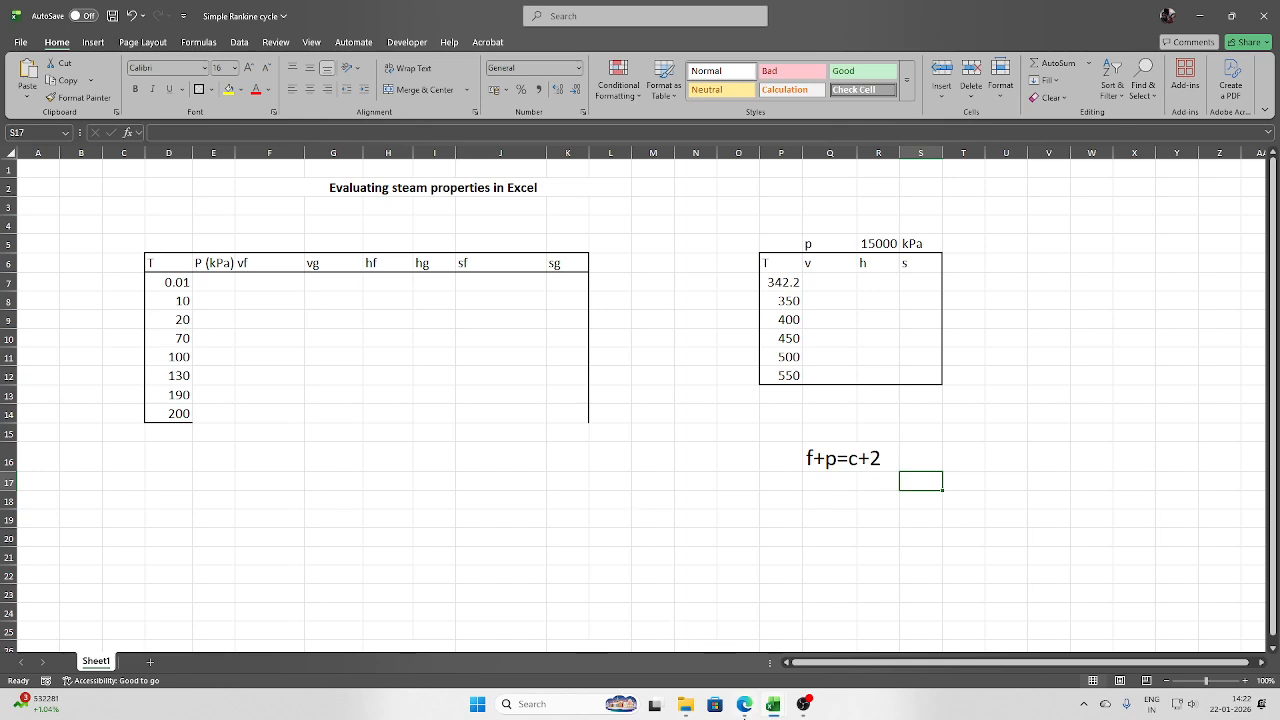
- Review the manual add-in installation instructions on the Excel in ME thermodynamics page in the browser
click(743, 712)
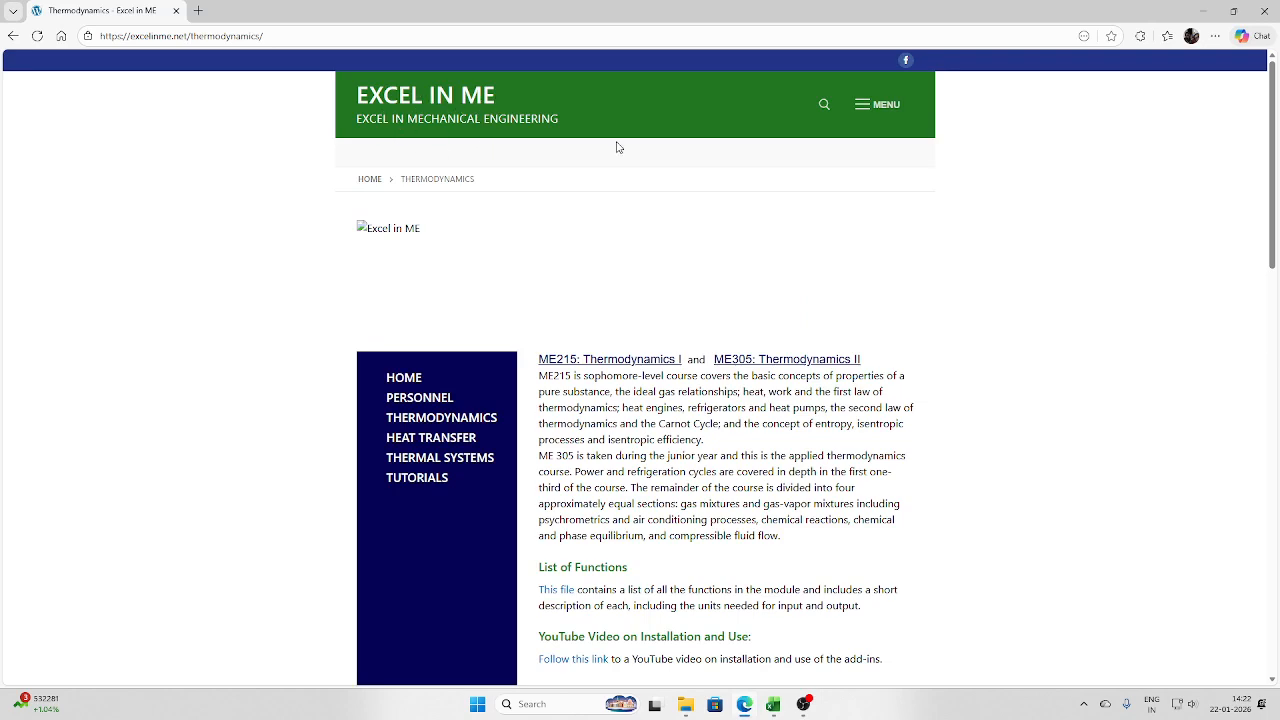
scroll(669, 341, down, 5)
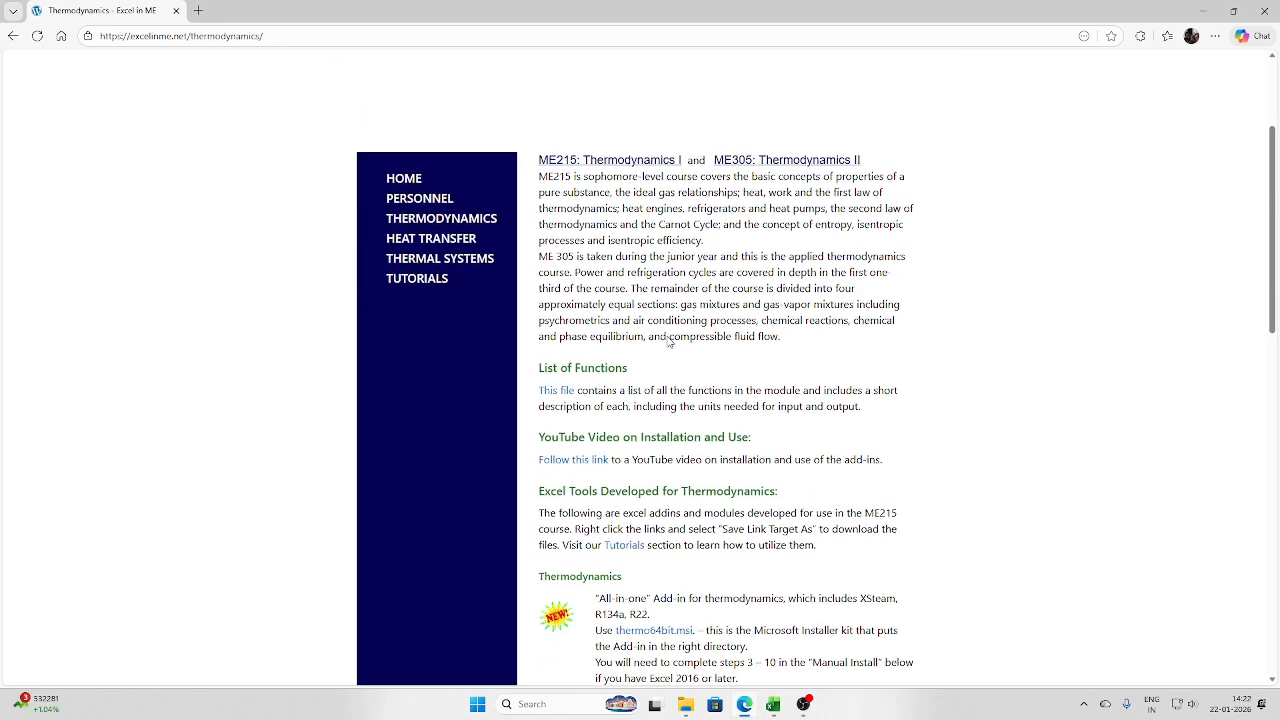
scroll(589, 314, down, 2)
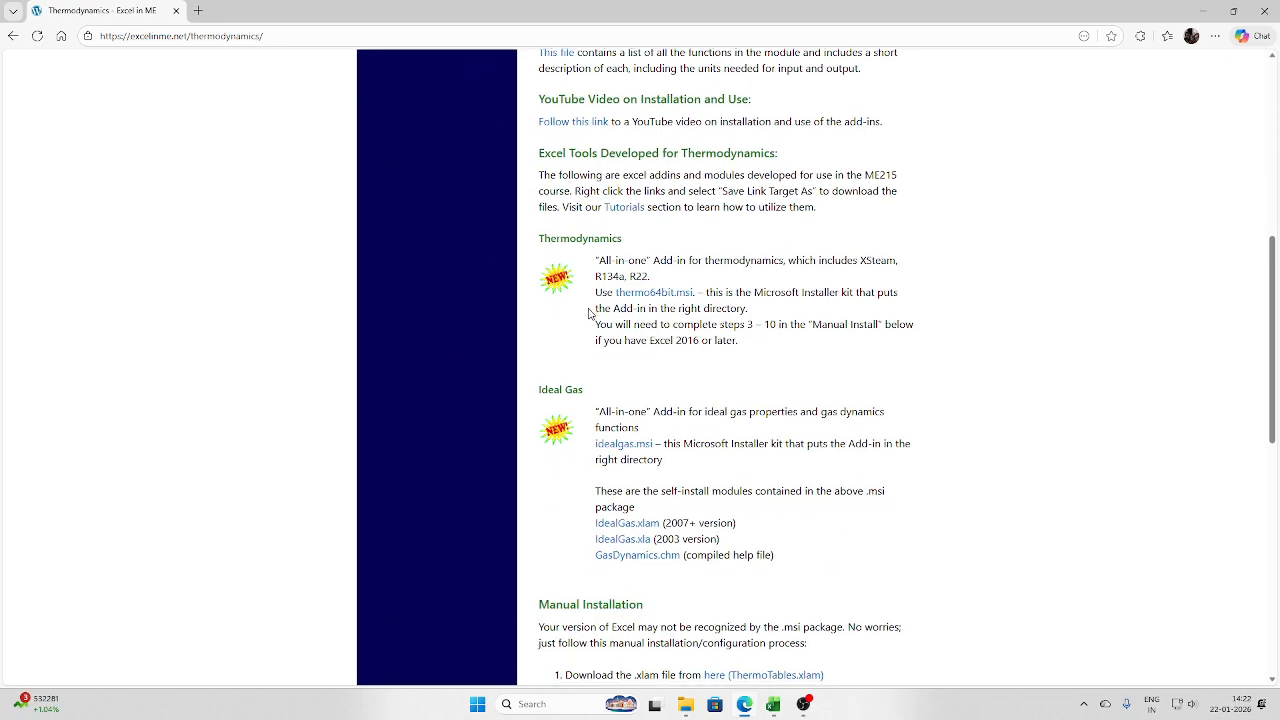
scroll(589, 314, down, 2)
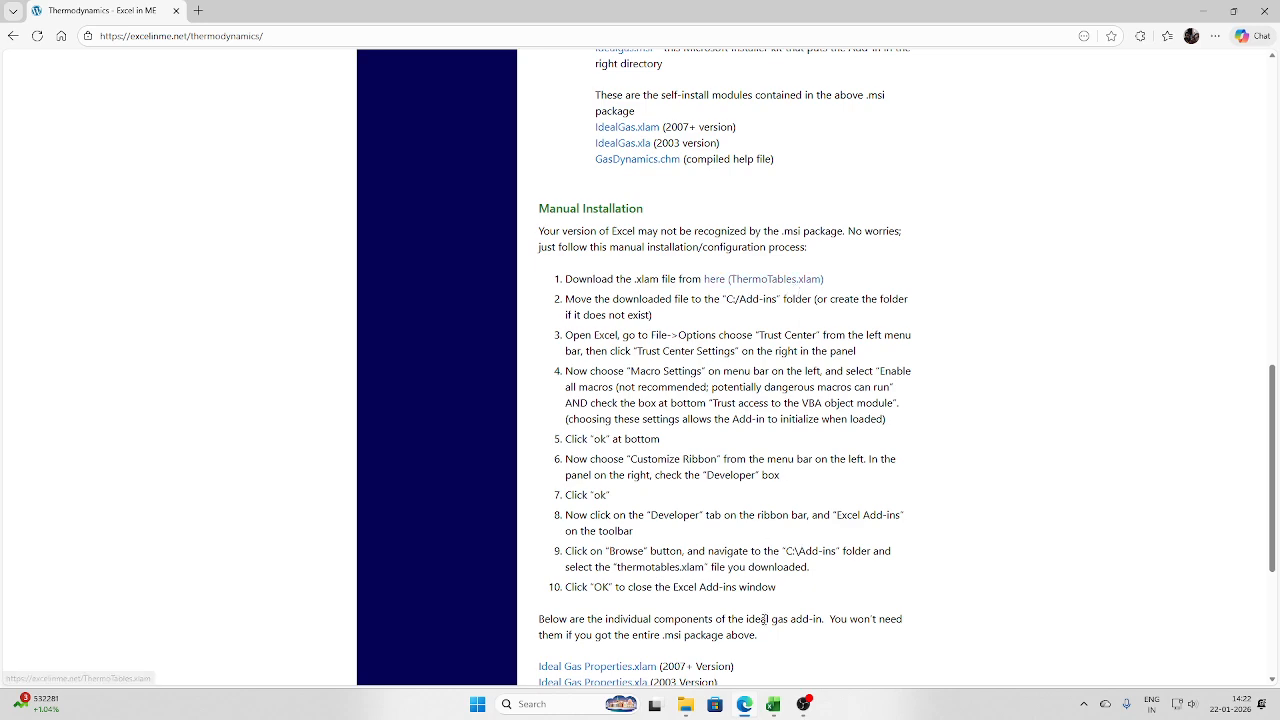
mouse_move(773, 704)
click(805, 645)
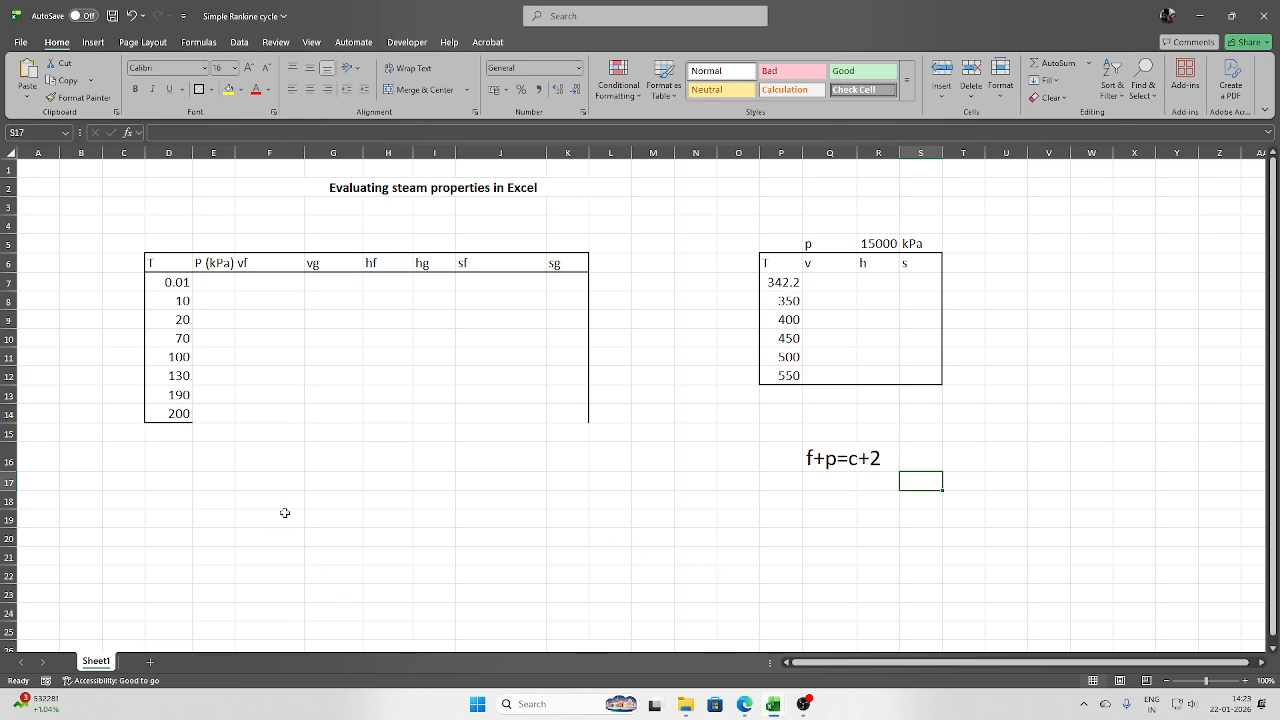
- Label cells G18 and H18 as liquid and vapour
click(321, 507)
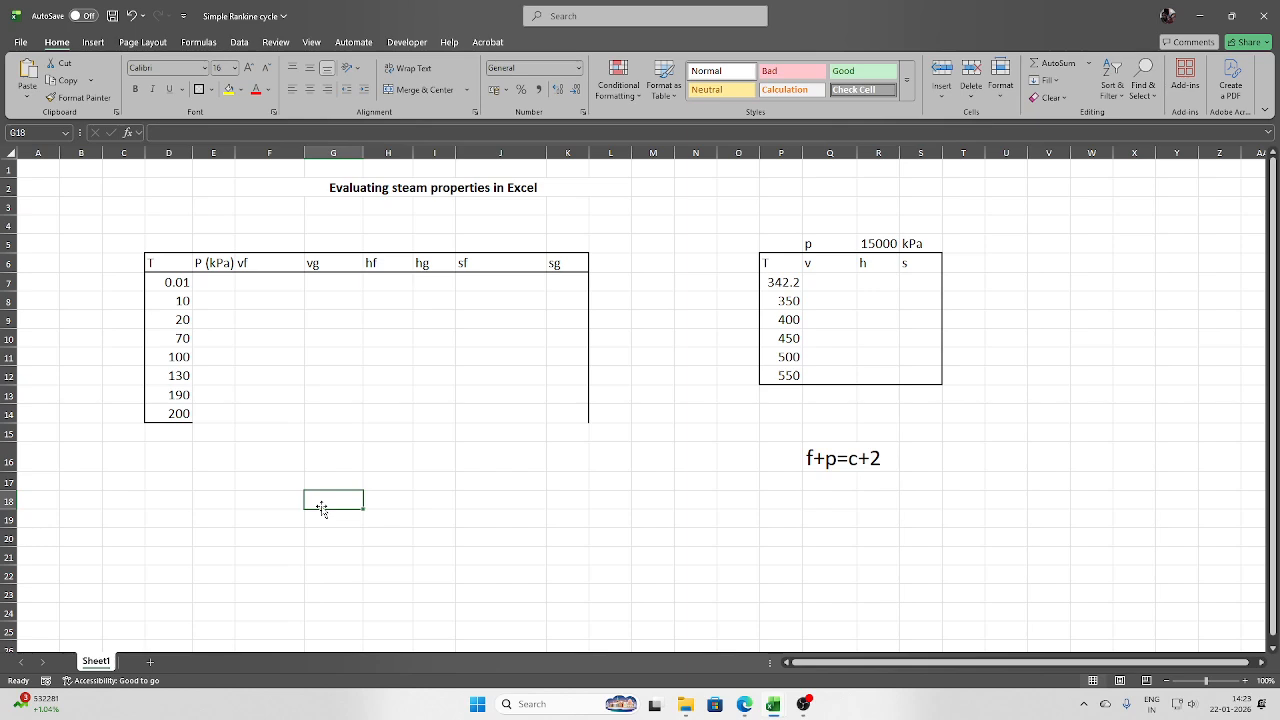
text(liqui)
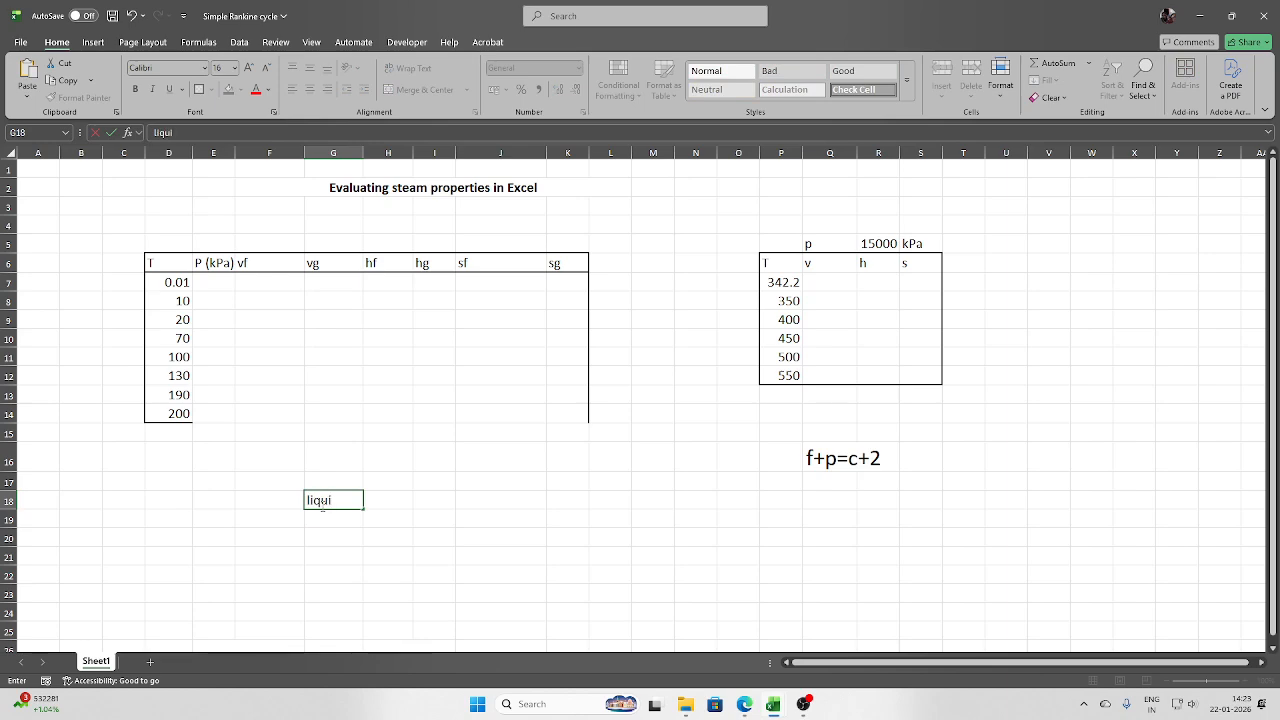
text(x)
key(BackSpace)
text(d)
key(Tab)
text(vapour)
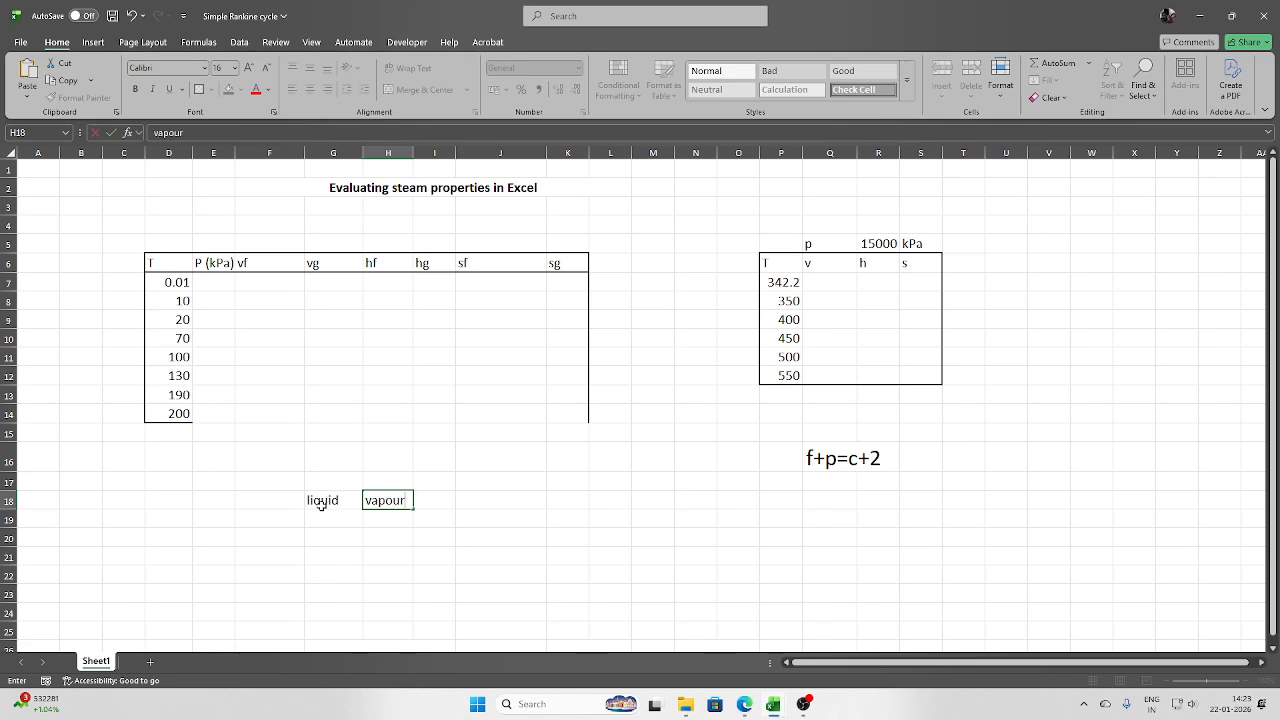
key(Return)
click(323, 511)
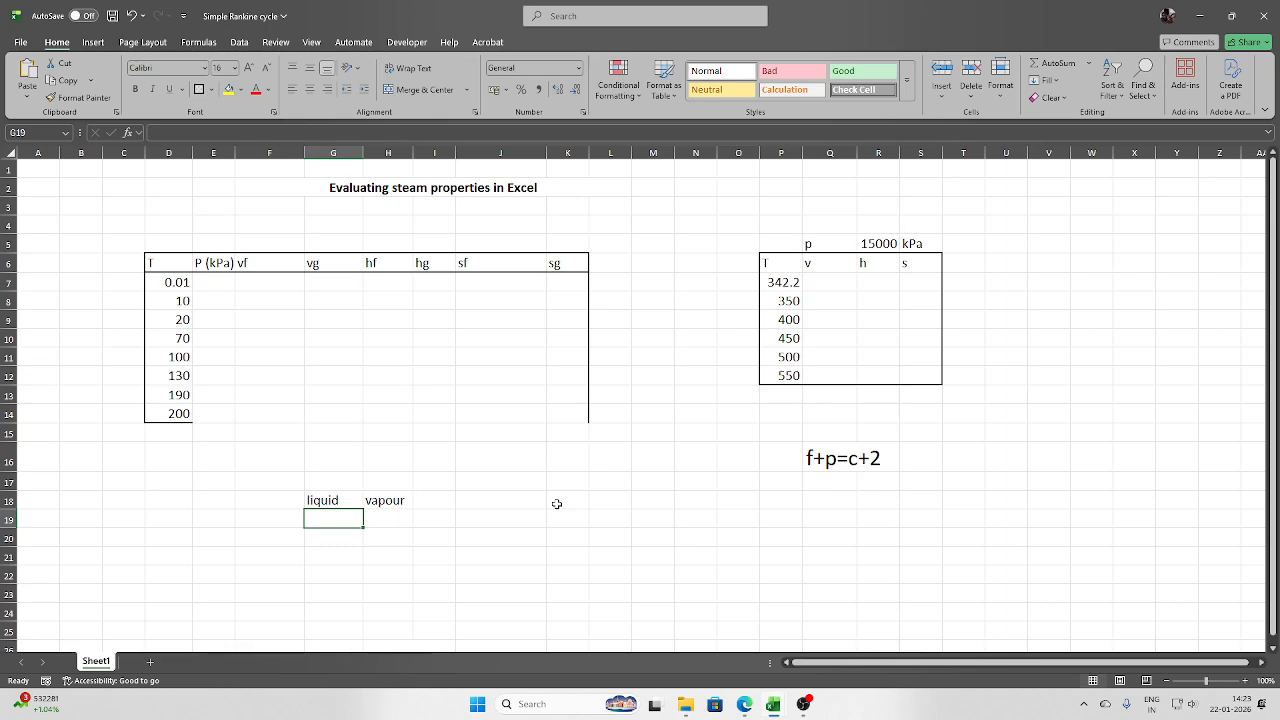
text(vl)
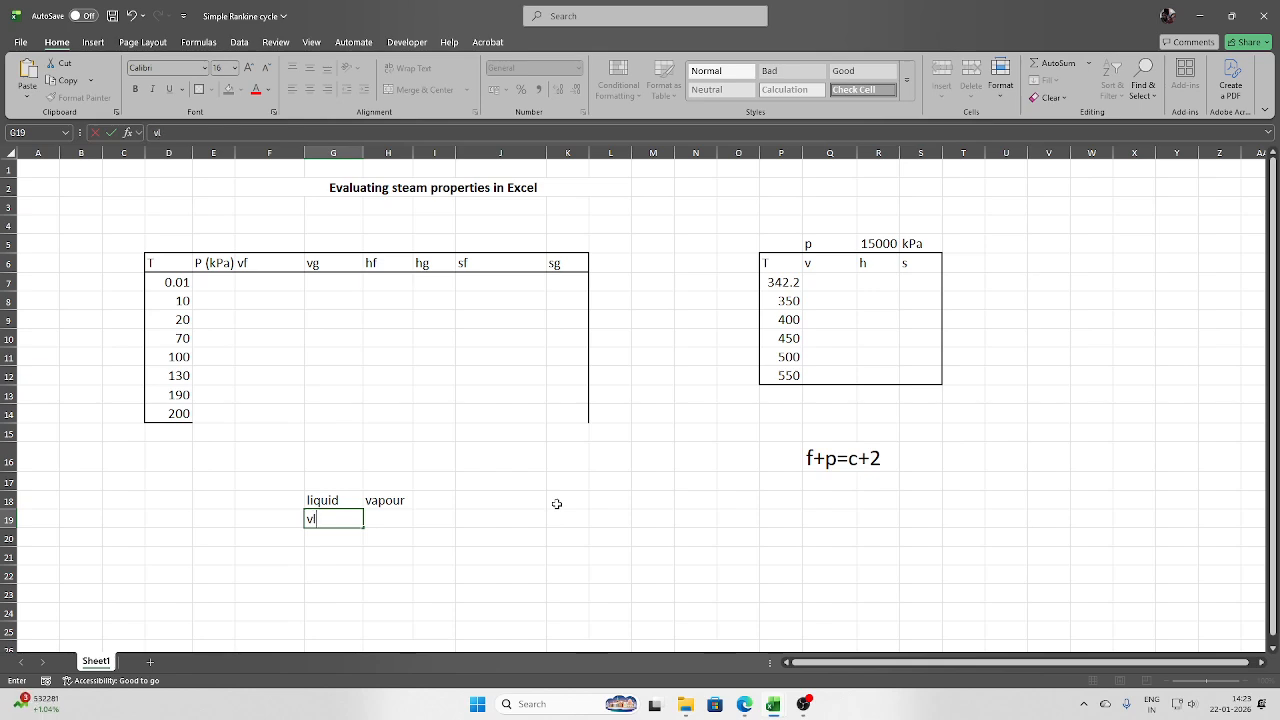
text(_)
text(p)
key(BackSpace)
text(_h2o()
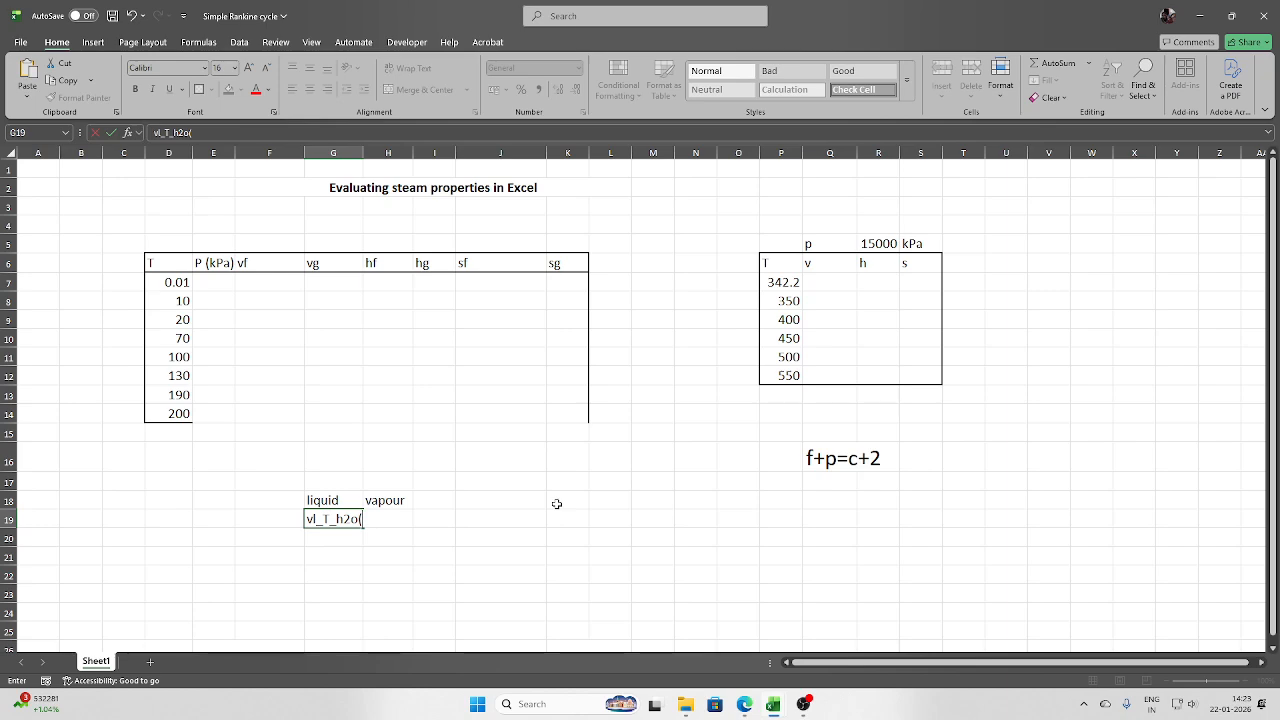
key(Escape)
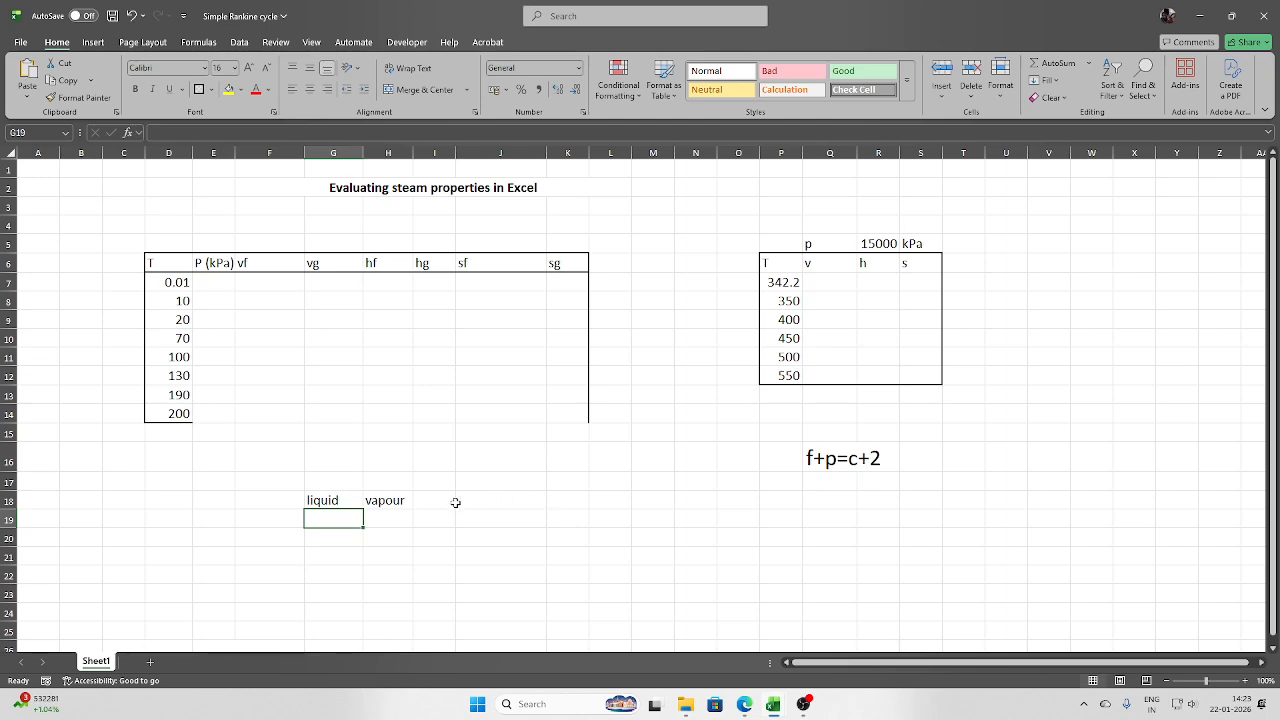
click(408, 514)
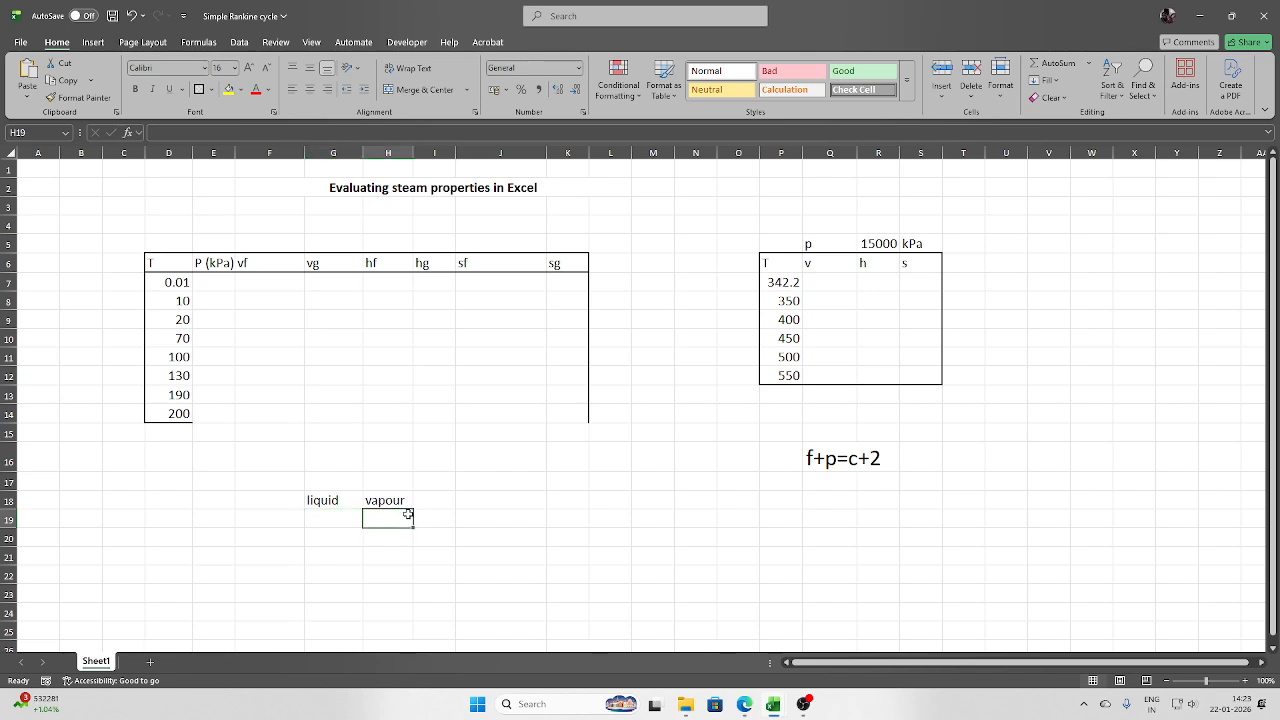
text(v)
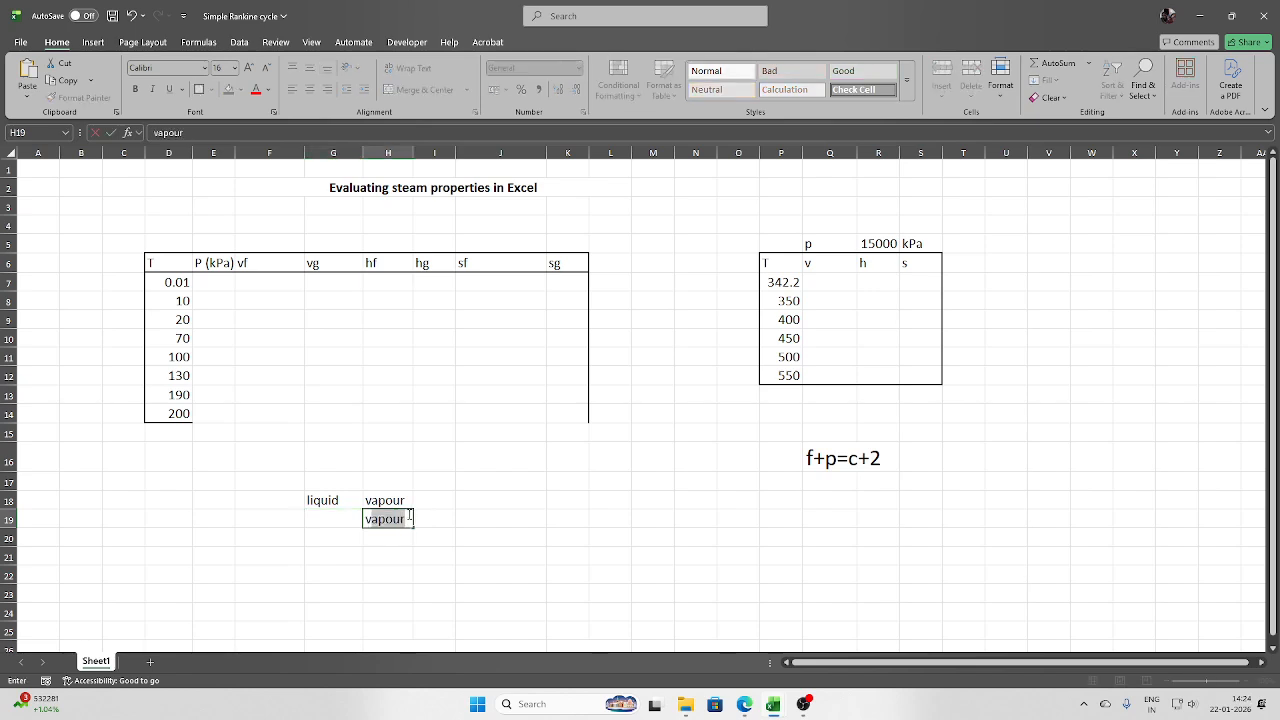
text(v)
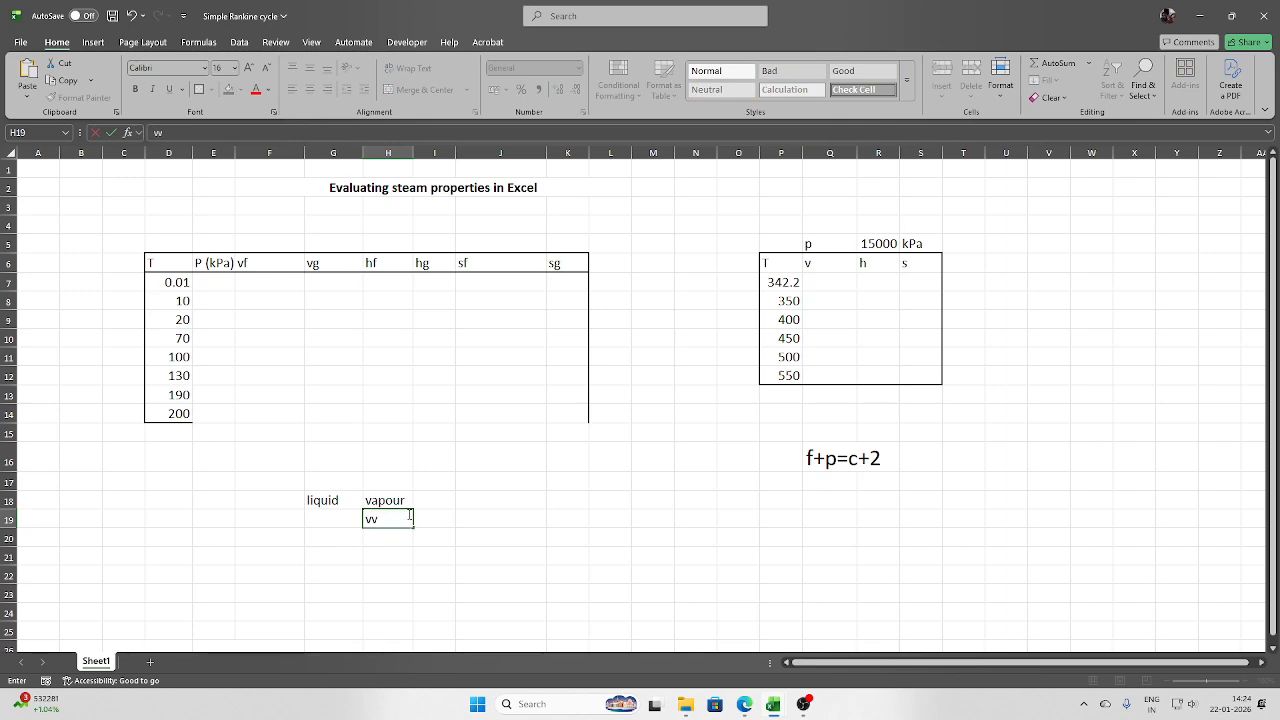
text(_t)
key(BackSpace)
text(p)
key(BackSpace)
key(BackSpace)
key(BackSpace)
text(v)
key(BackSpace)
key(BackSpace)
- Clear the liquid and vapour labels from G18:H18
drag(323, 499, 383, 499)
key(Delete)
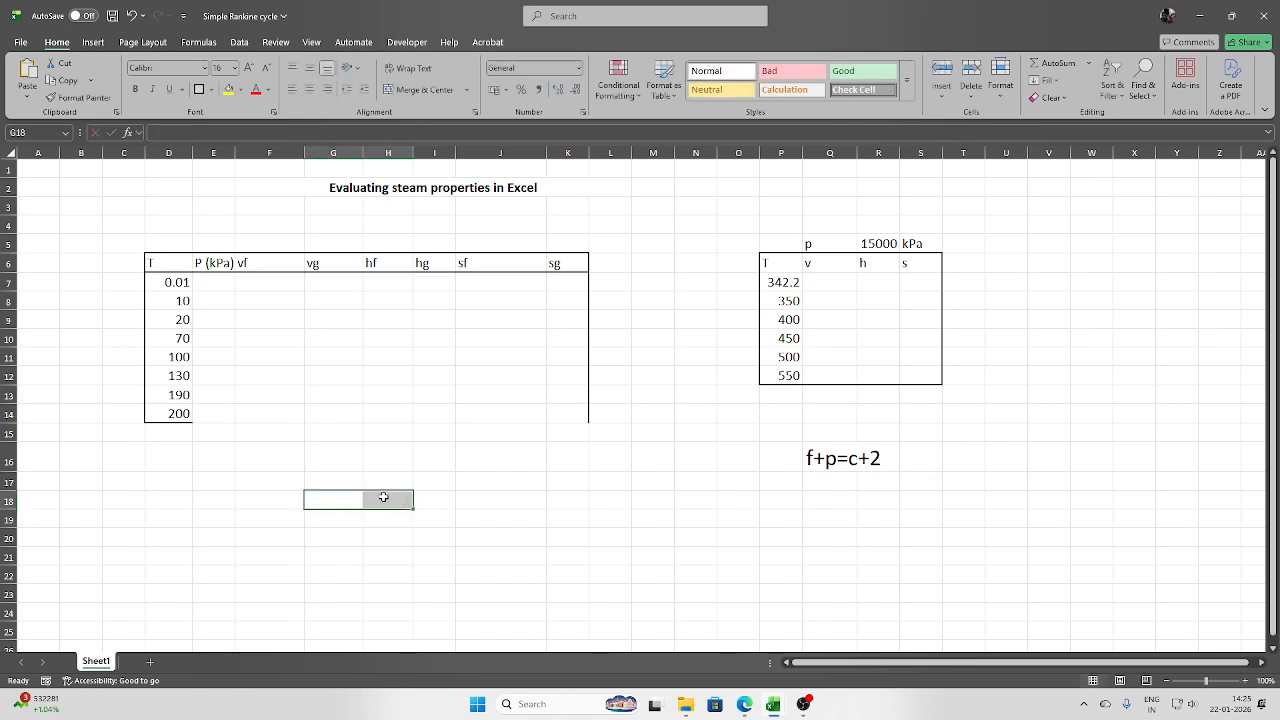
- Enter =psat_T_H2O(D7) in E7 for saturation pressure and fill it down to row 14
click(211, 284)
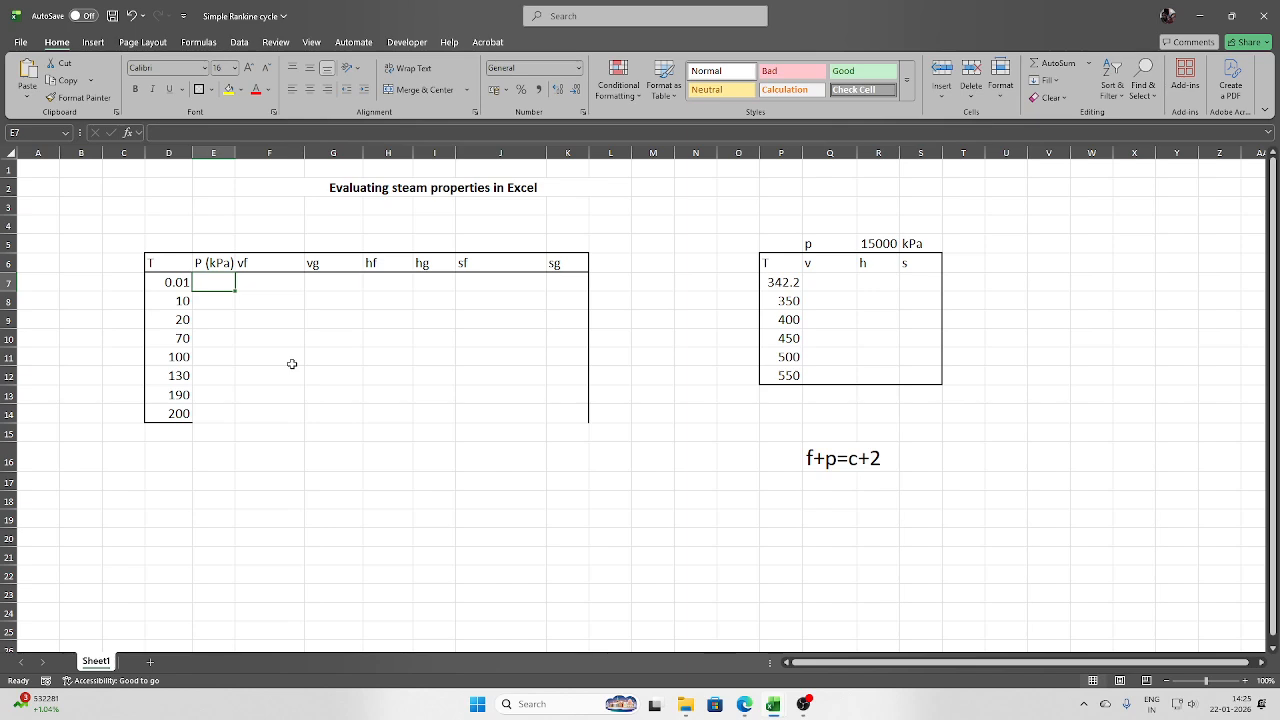
text(=P)
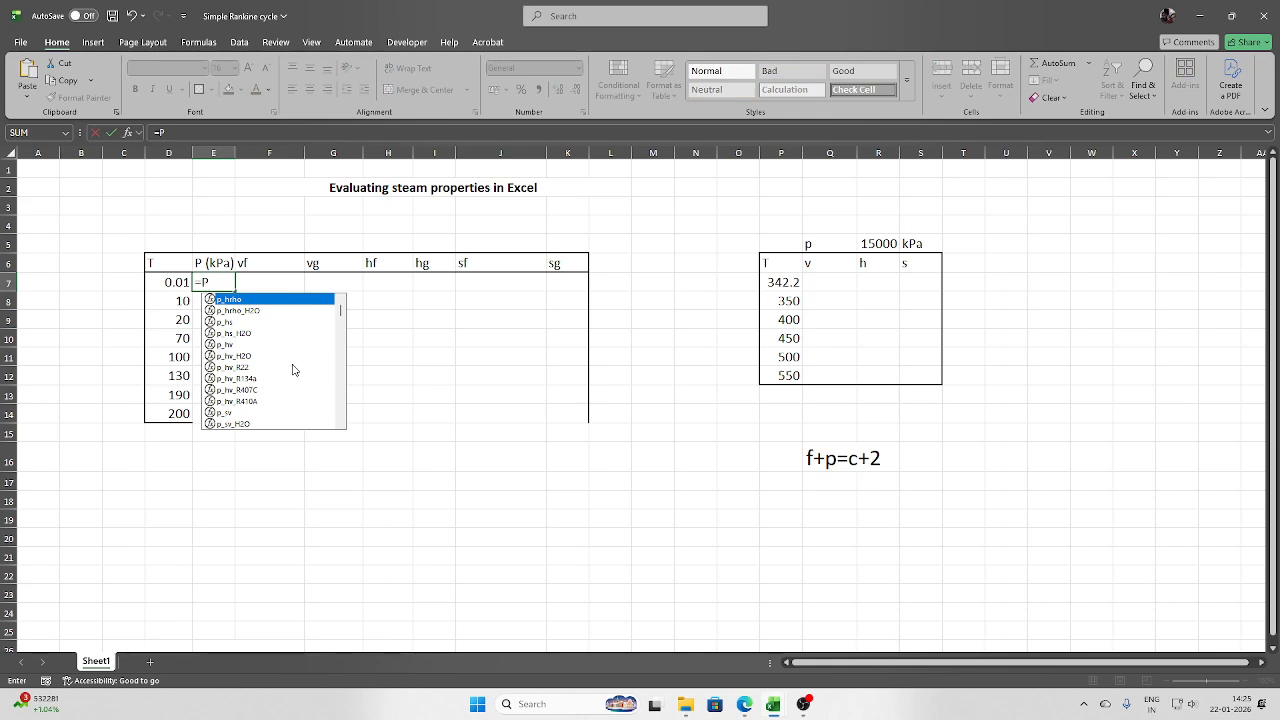
text(sat)
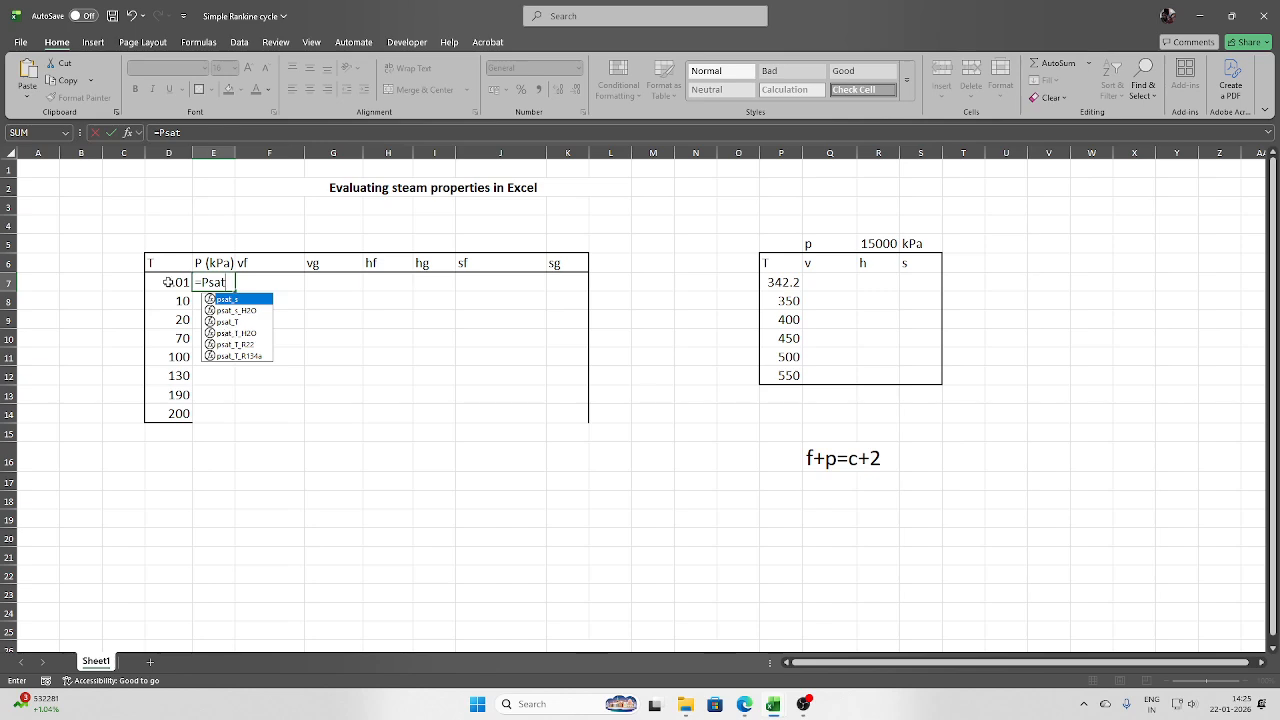
double_click(240, 335)
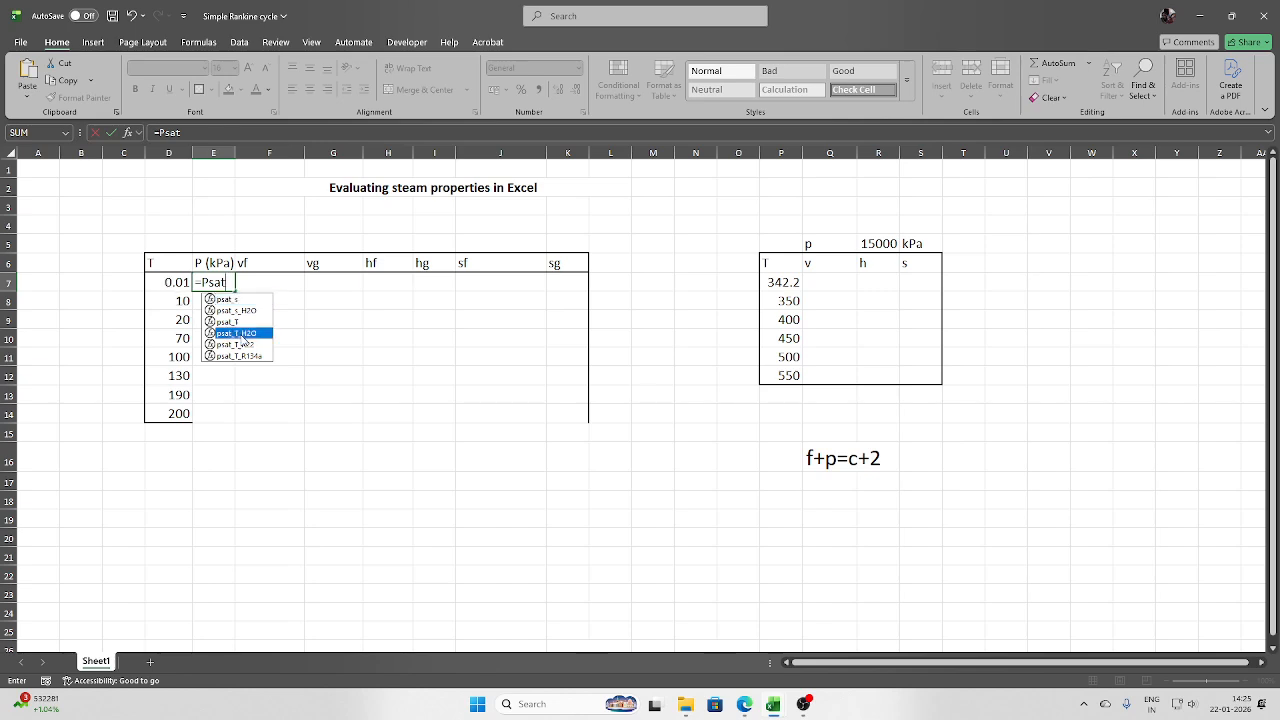
click(176, 283)
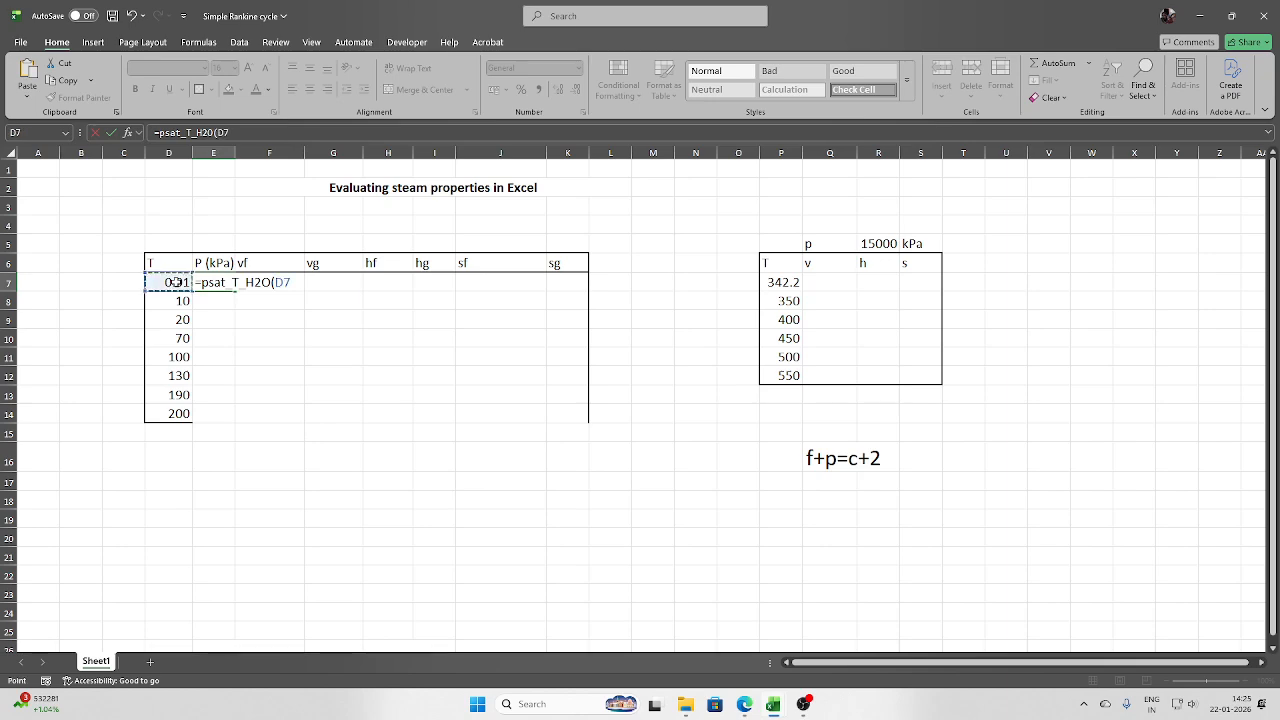
key(Return)
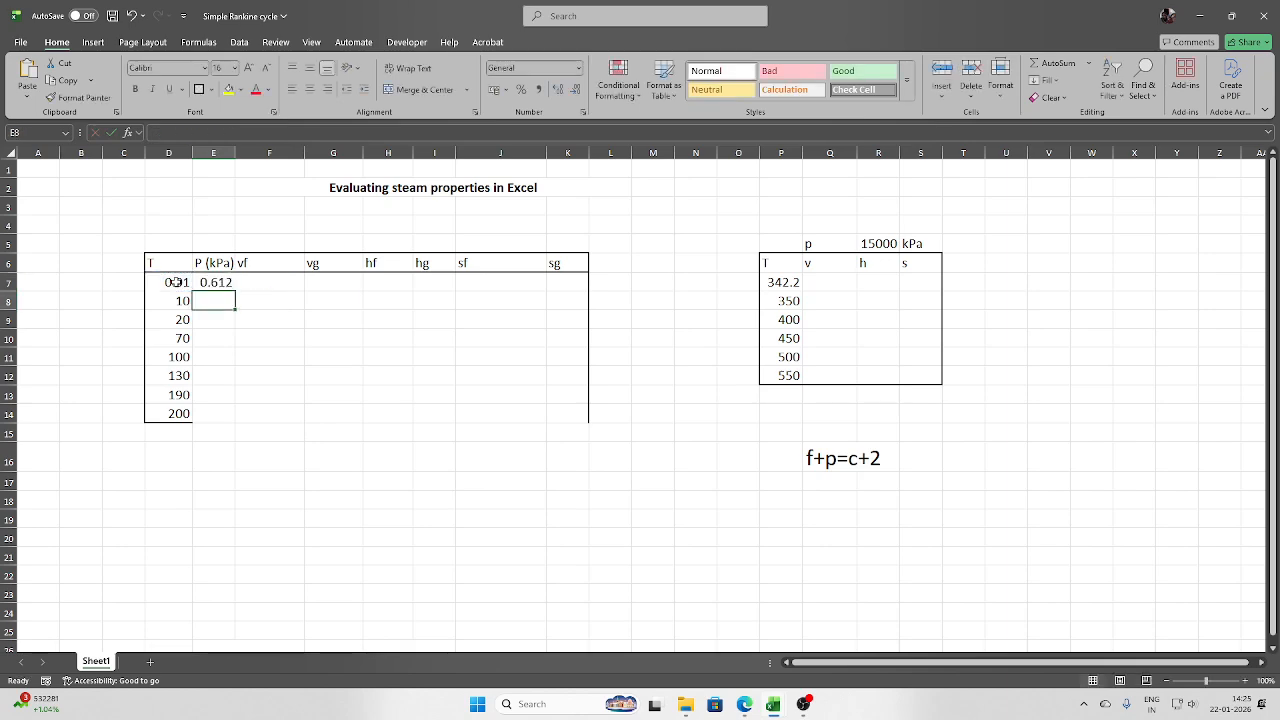
click(222, 282)
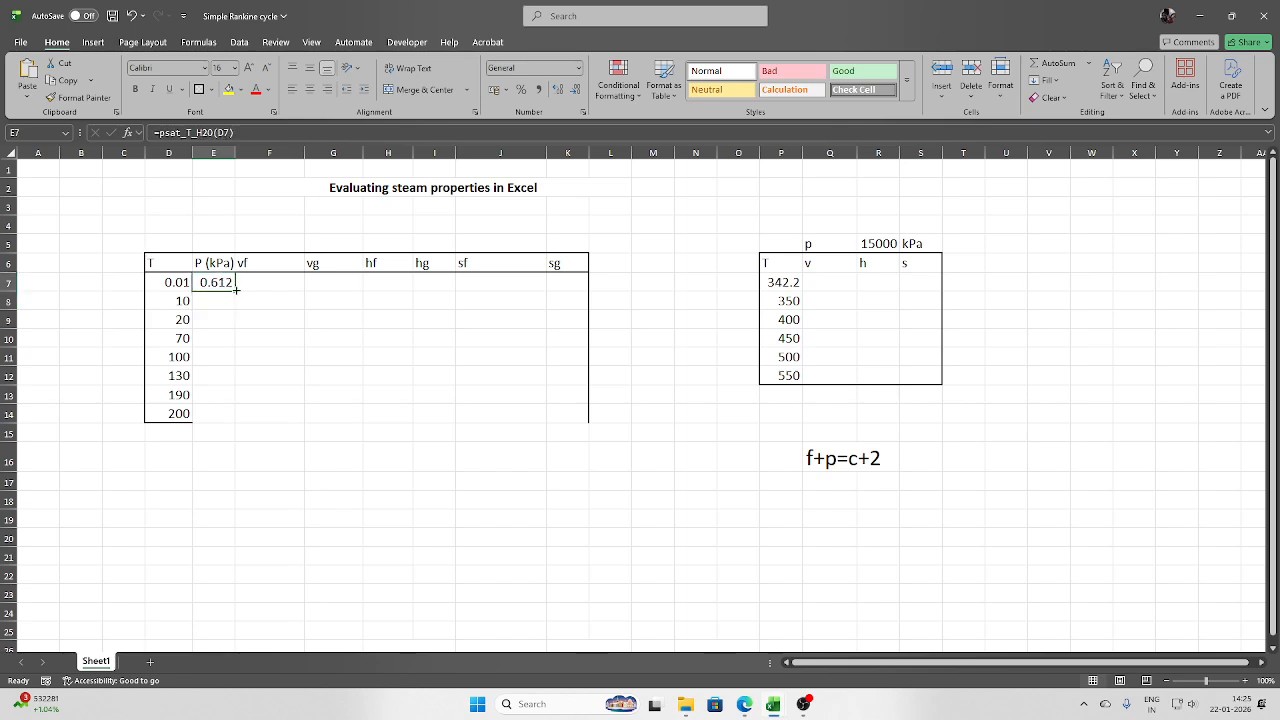
double_click(236, 289)
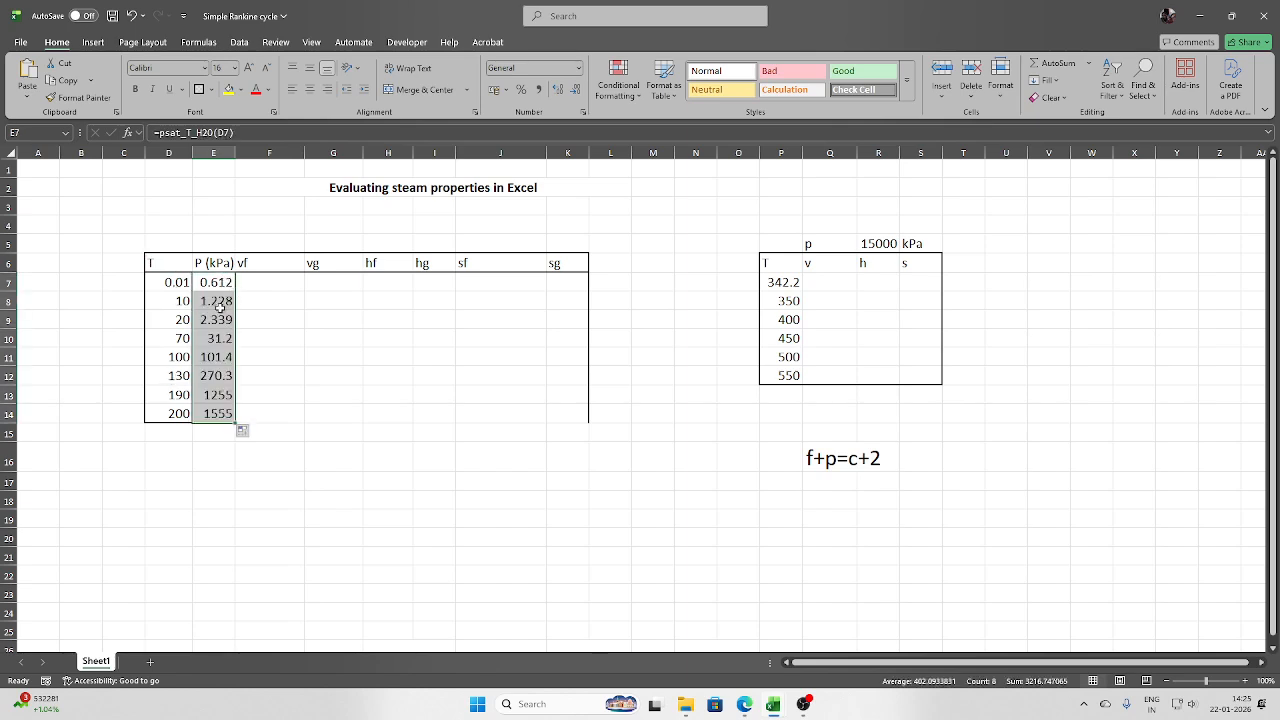
- Enter =vL_T_H2O(D7) in F7 for vf and fill it down to row 14
click(281, 285)
text(=v)
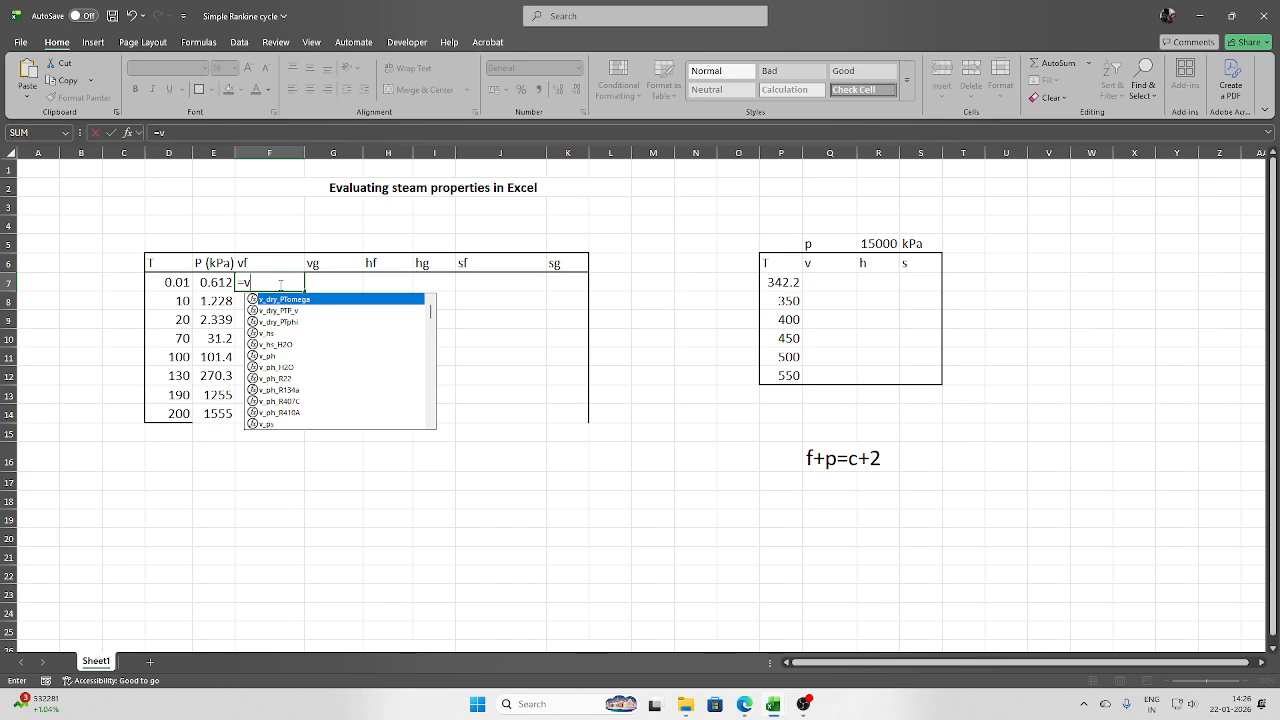
text(l)
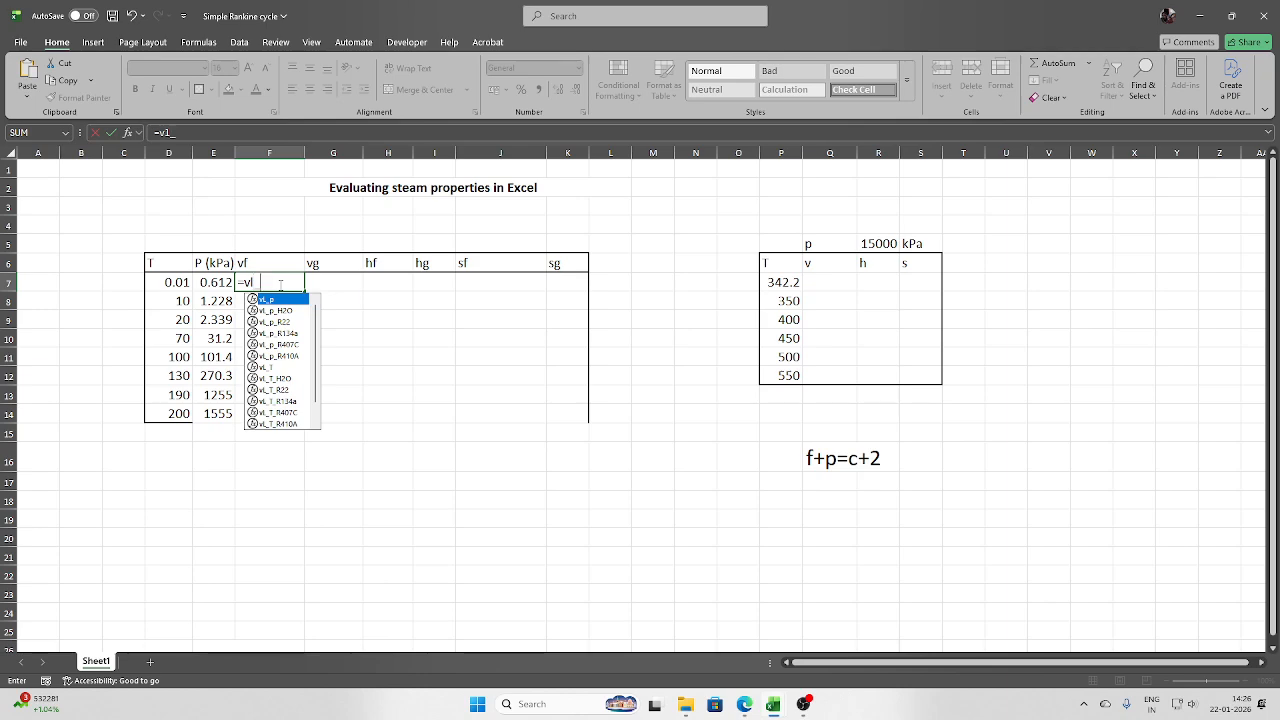
text(_t)
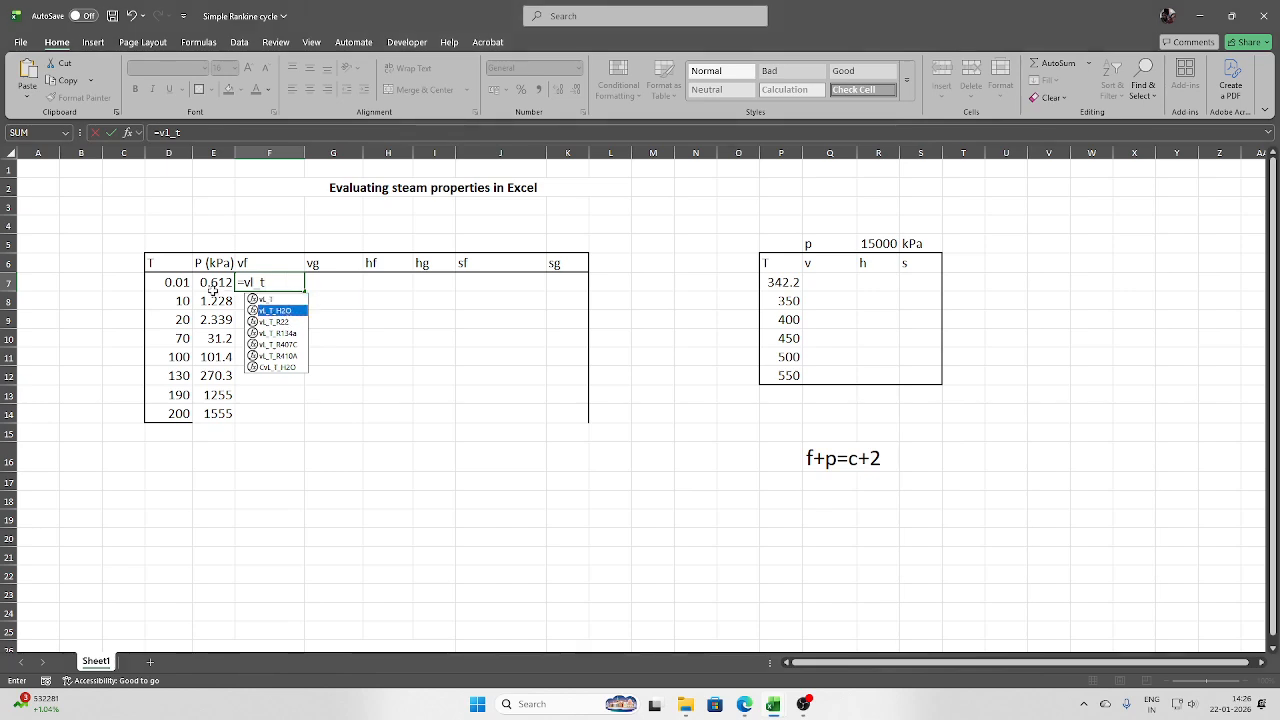
double_click(276, 311)
click(182, 283)
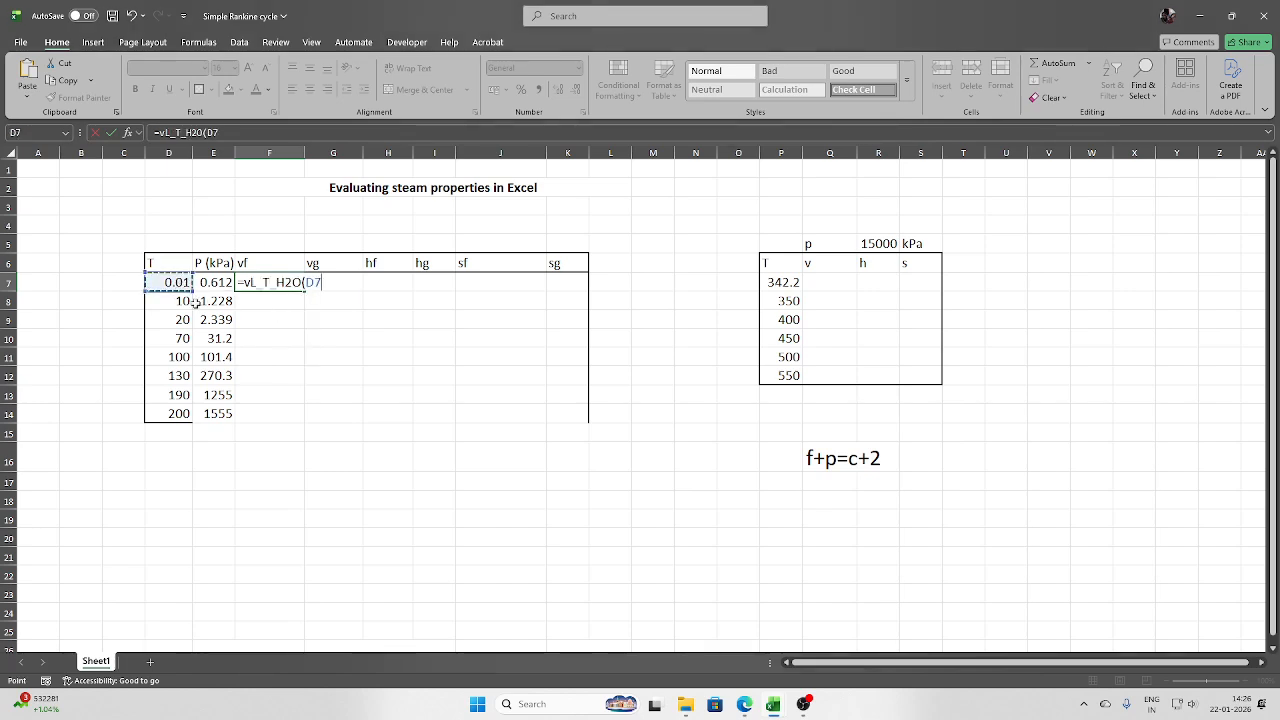
key(Return)
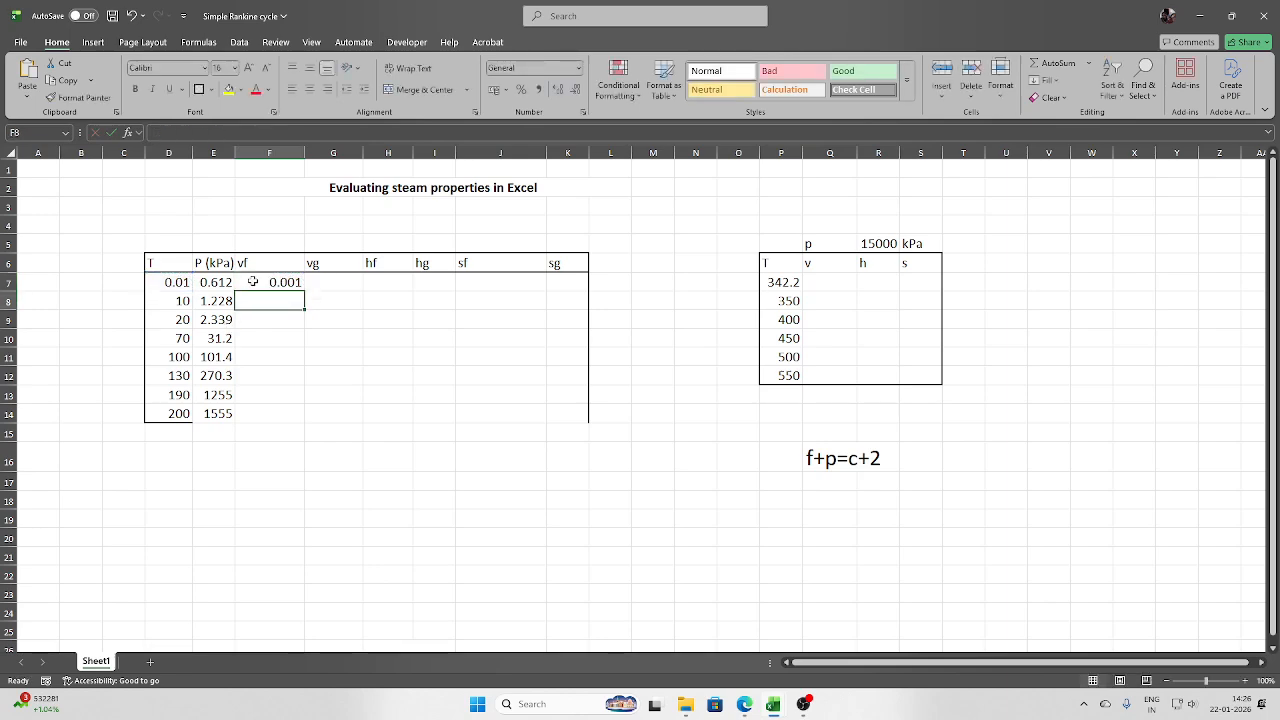
click(290, 284)
double_click(306, 290)
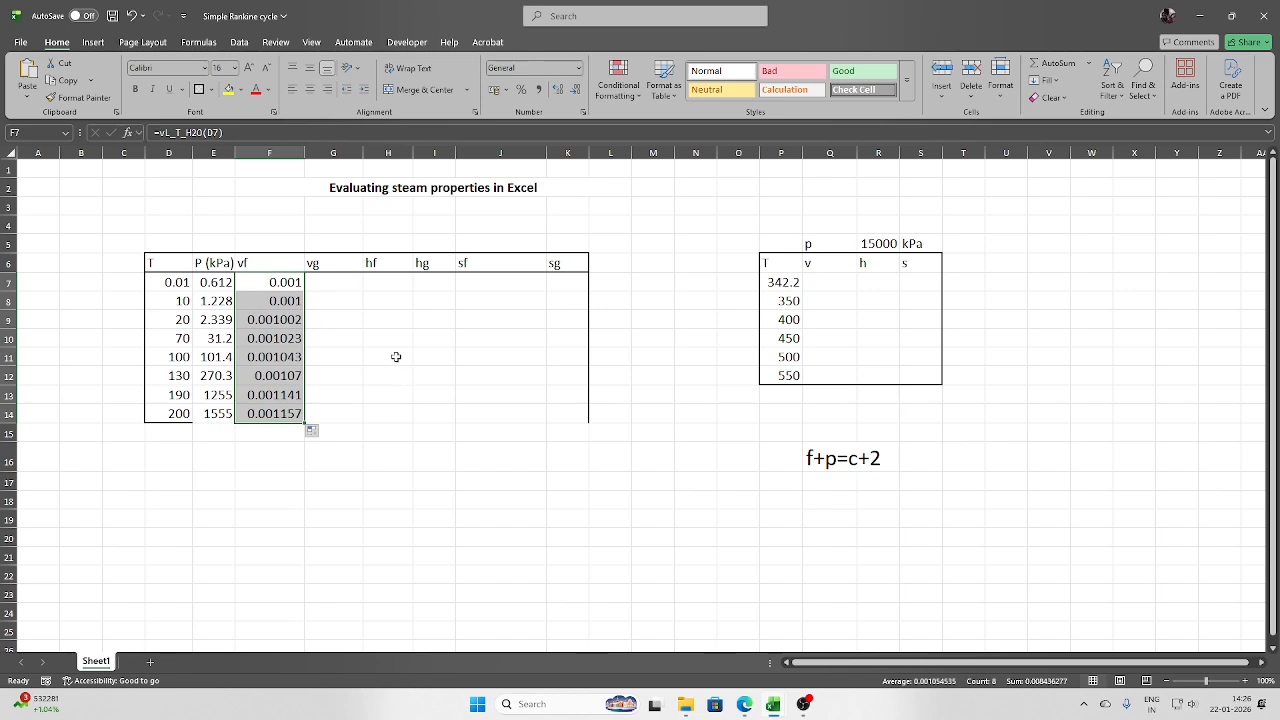
- Enter =vV_T_H2O(D7) in G7 for vg and fill it down to row 14
click(337, 283)
text(=)
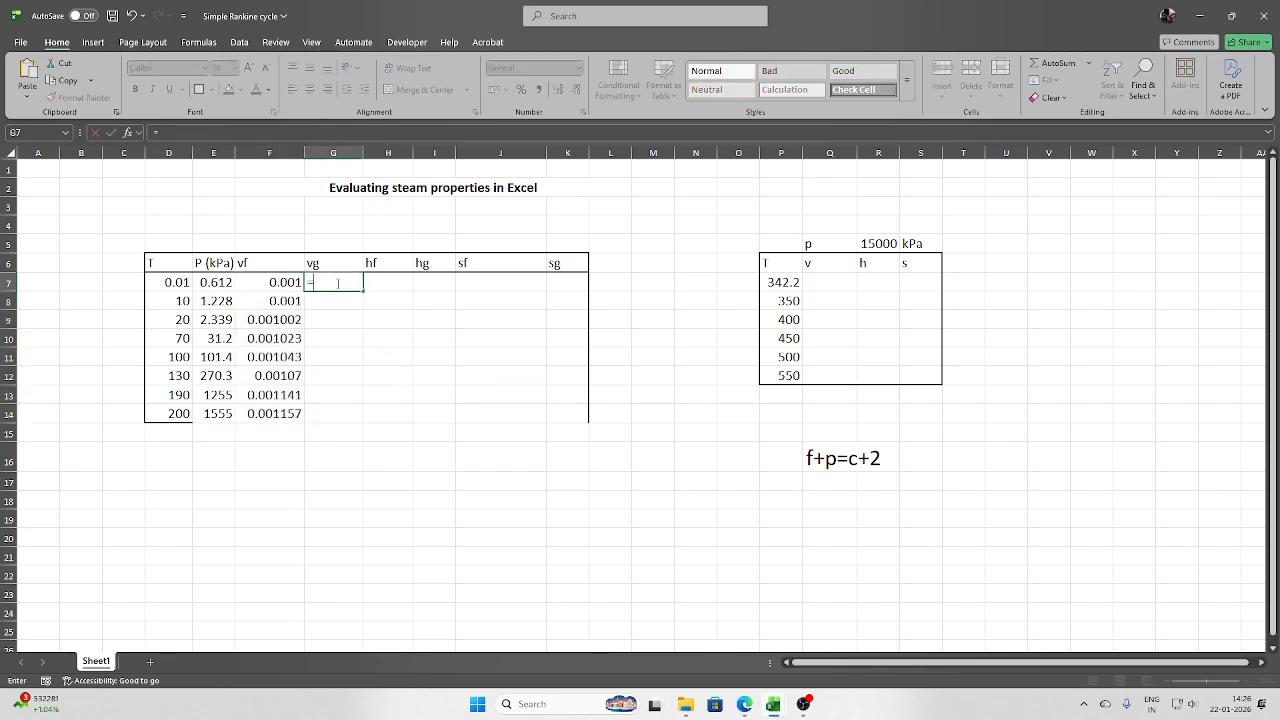
text(v)
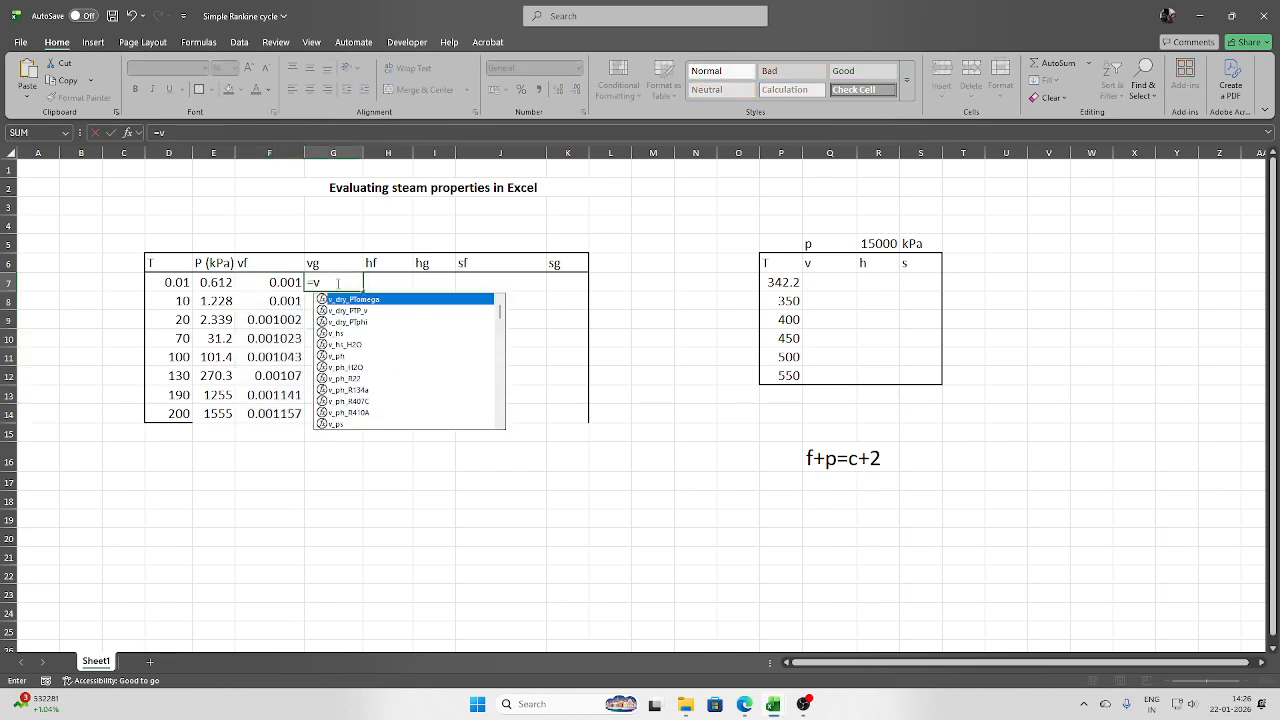
text(V_)
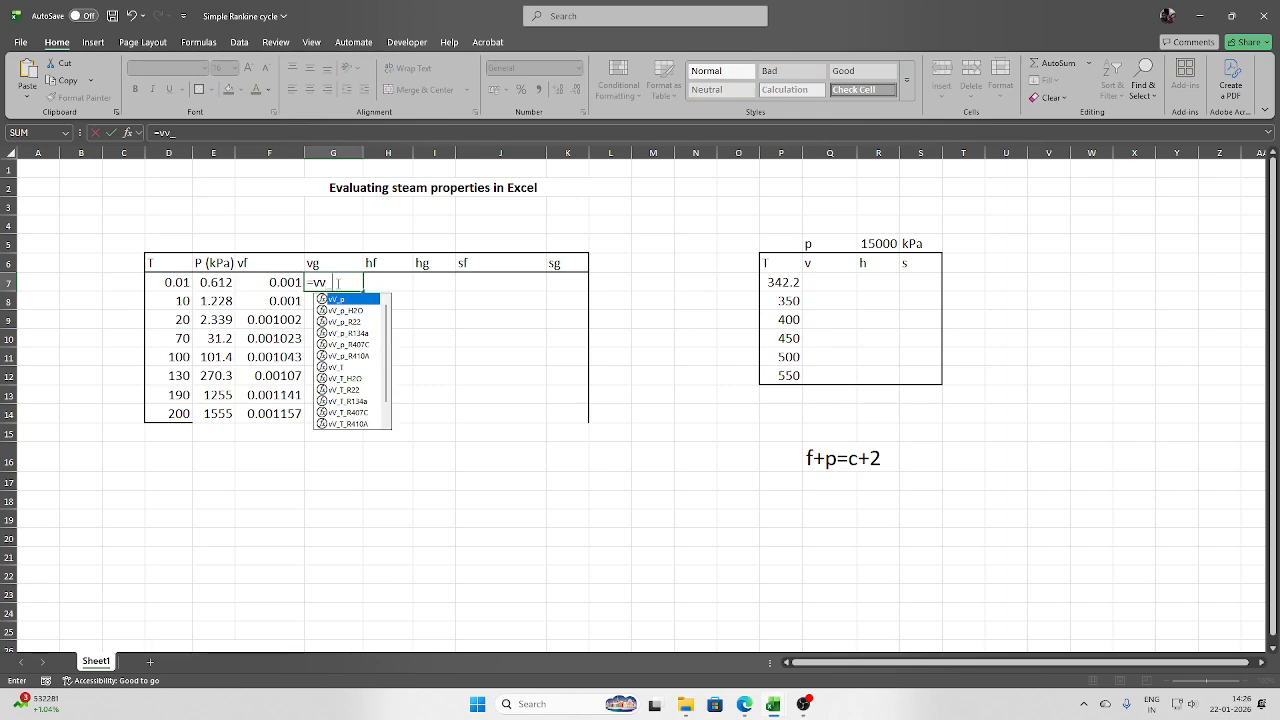
text(T)
double_click(346, 310)
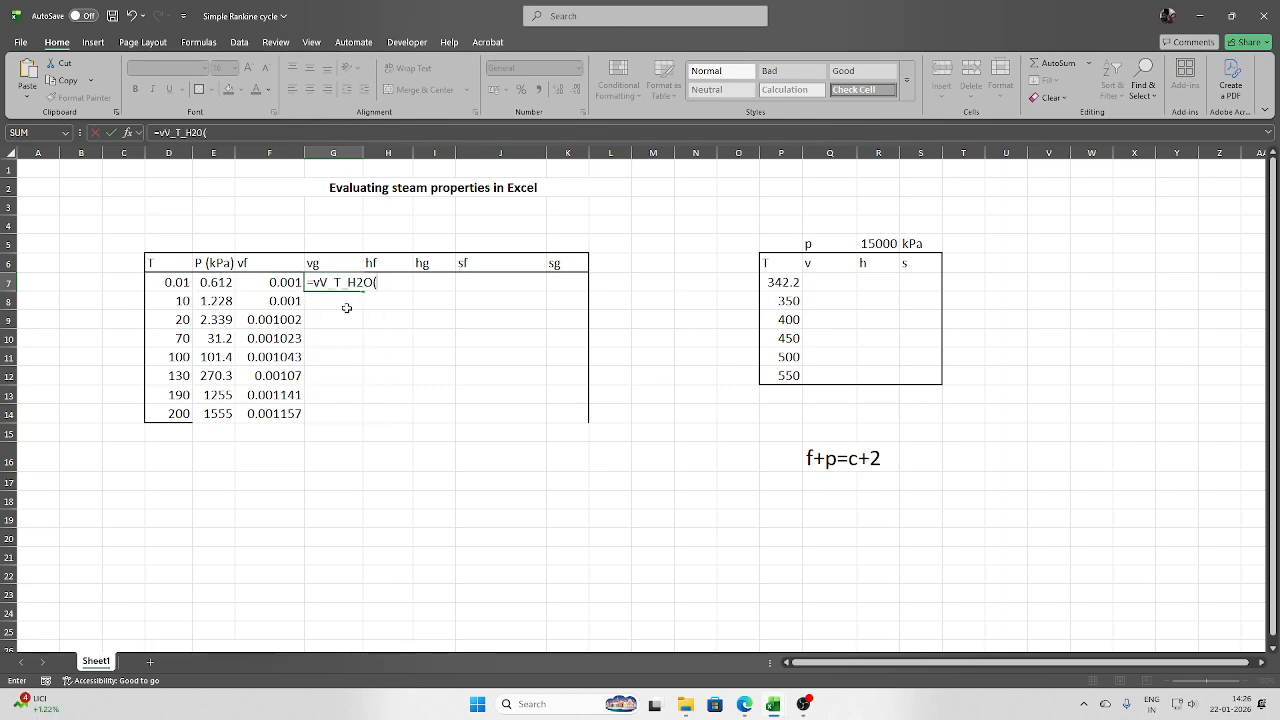
click(172, 283)
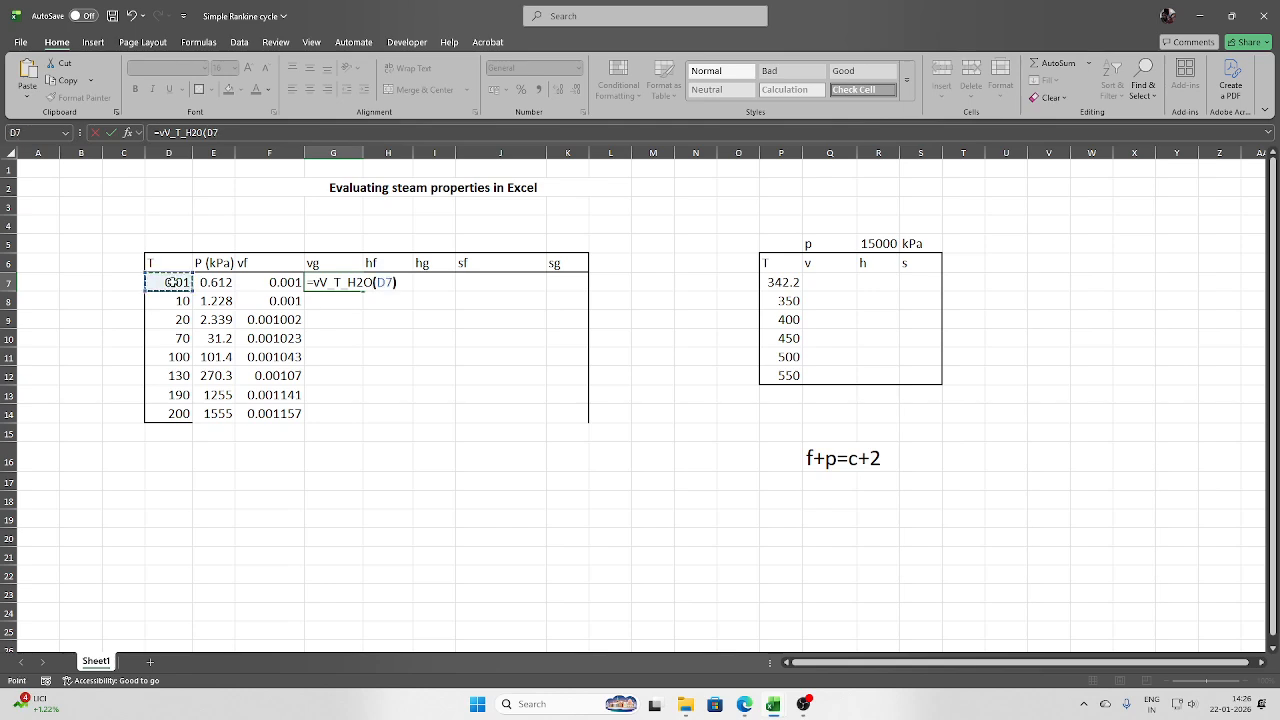
key(Return)
click(347, 285)
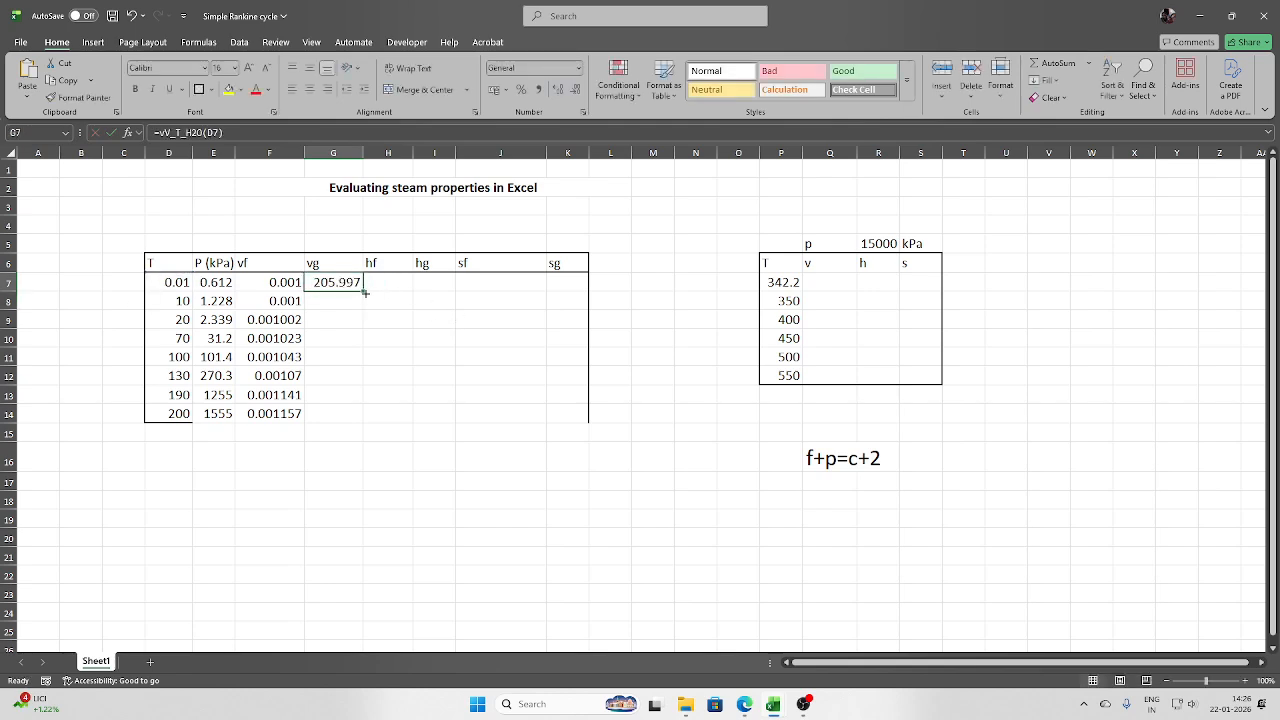
drag(365, 292, 343, 416)
- Enter =hL_T_H2O(D7) in H7 for hf and fill it down to row 14
click(397, 282)
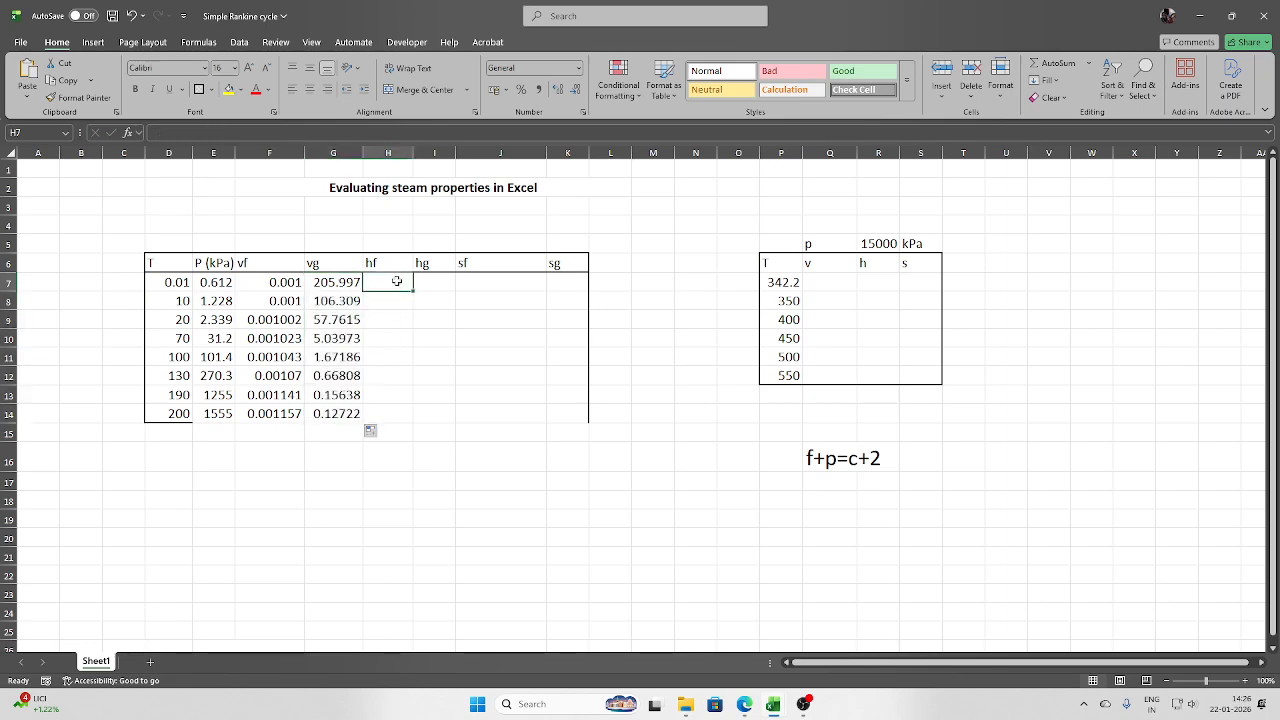
text(=h)
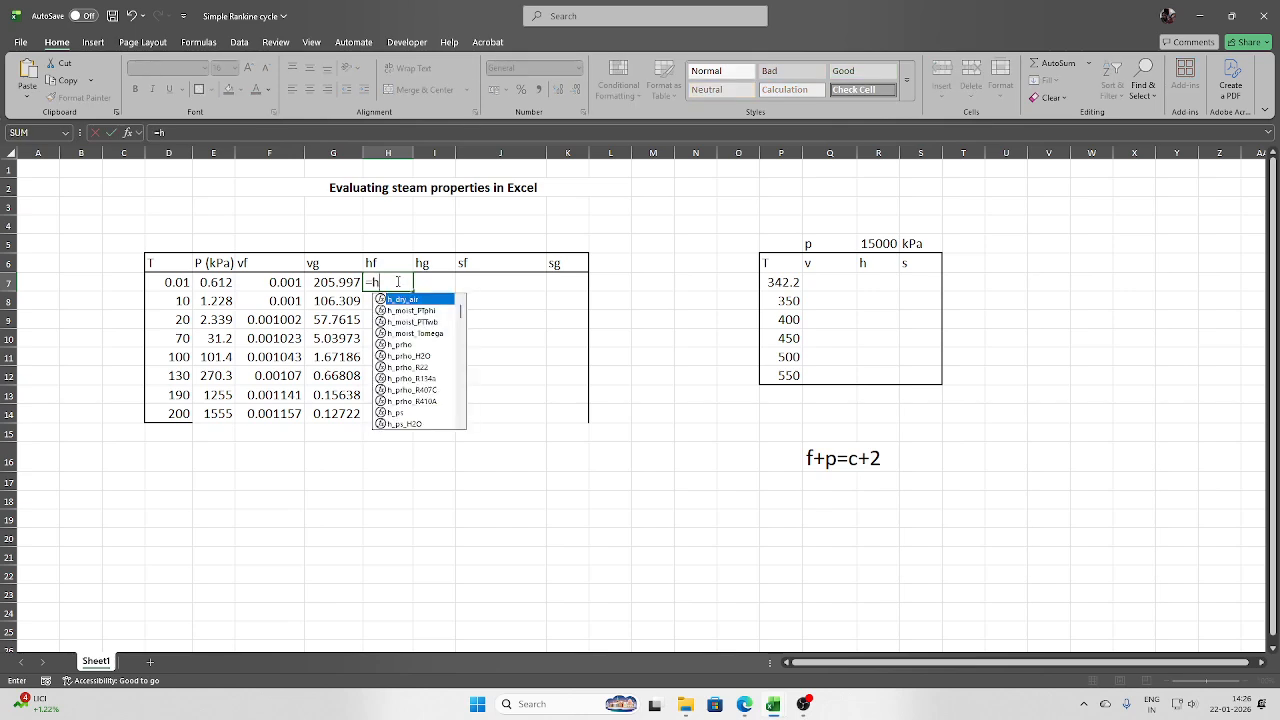
text(l)
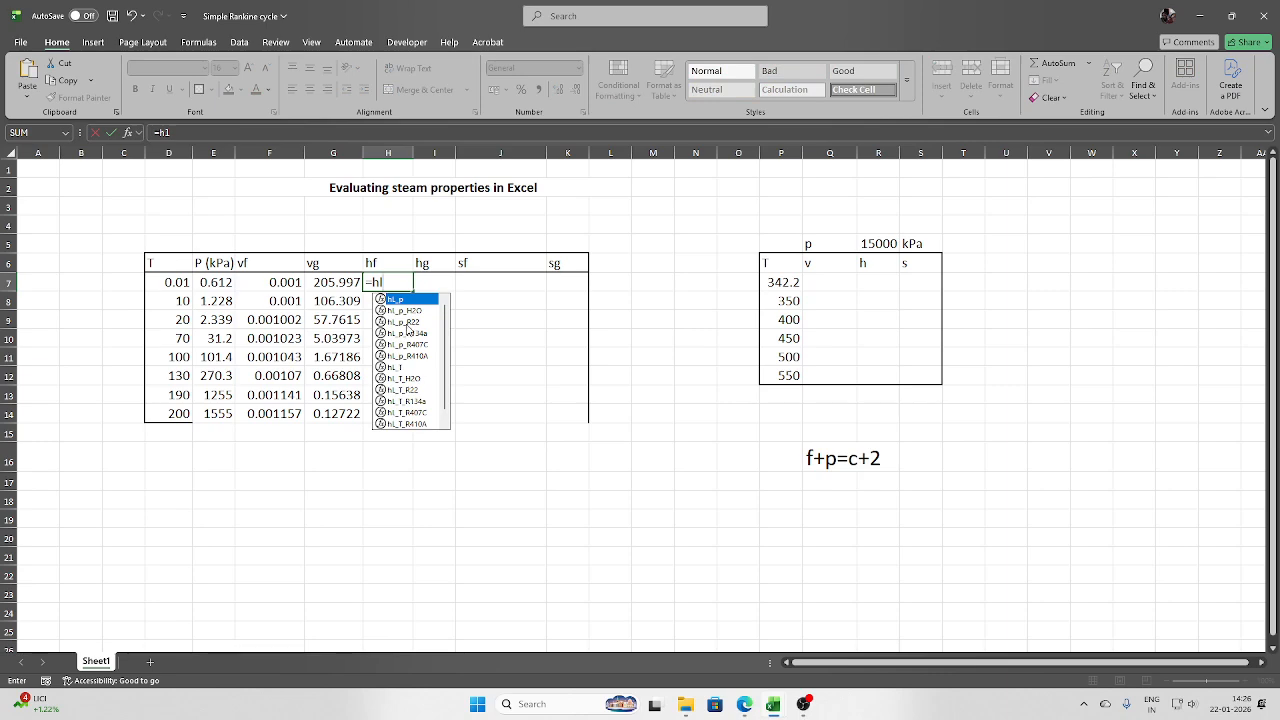
text(_t)
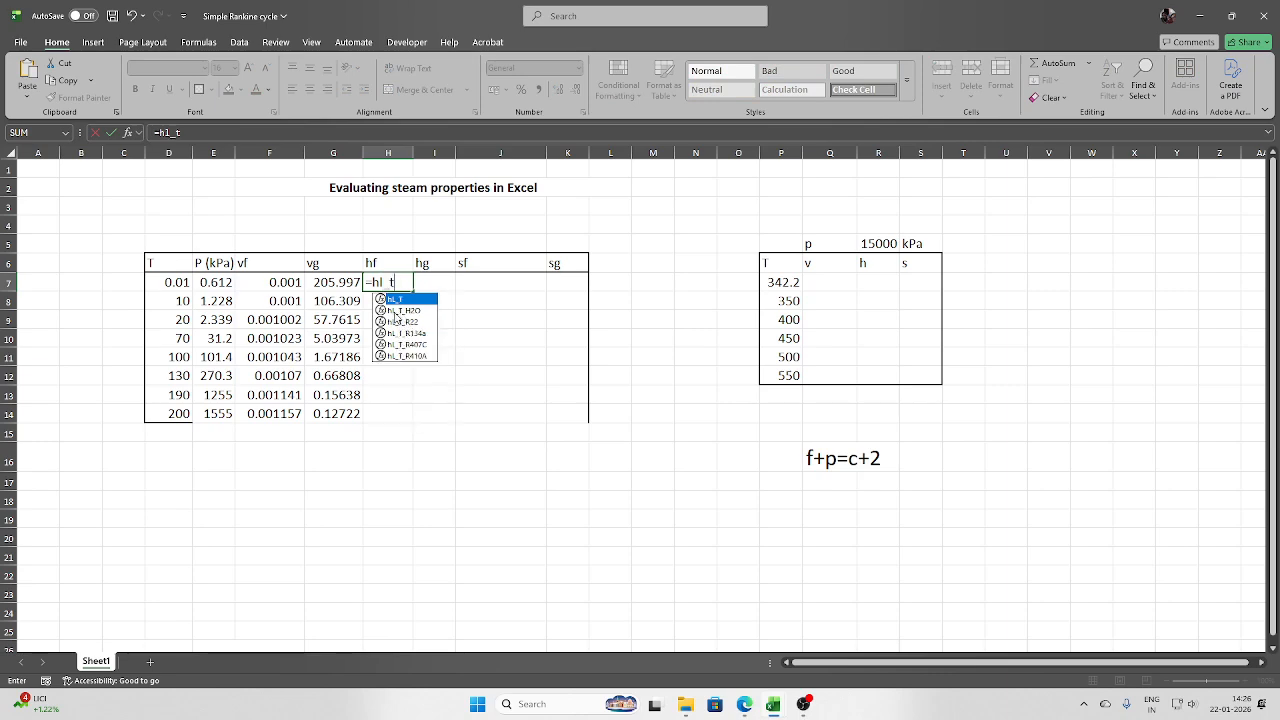
double_click(397, 311)
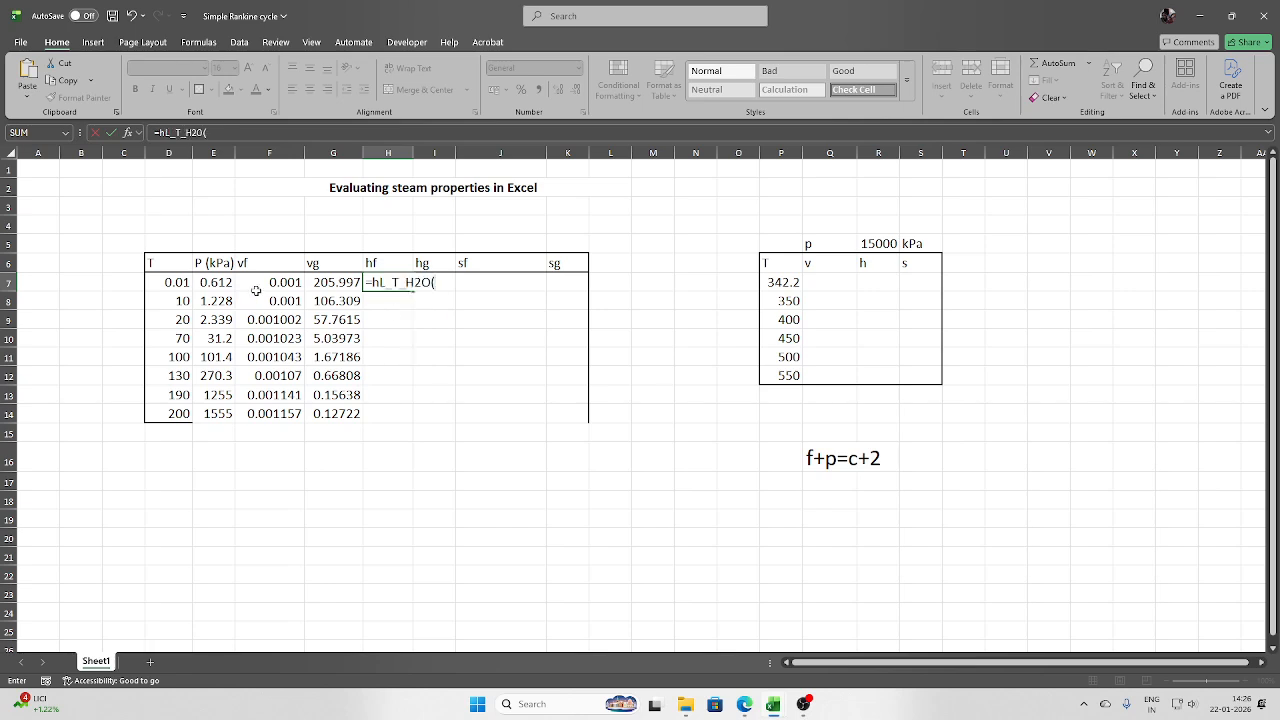
click(175, 282)
text())
key(Return)
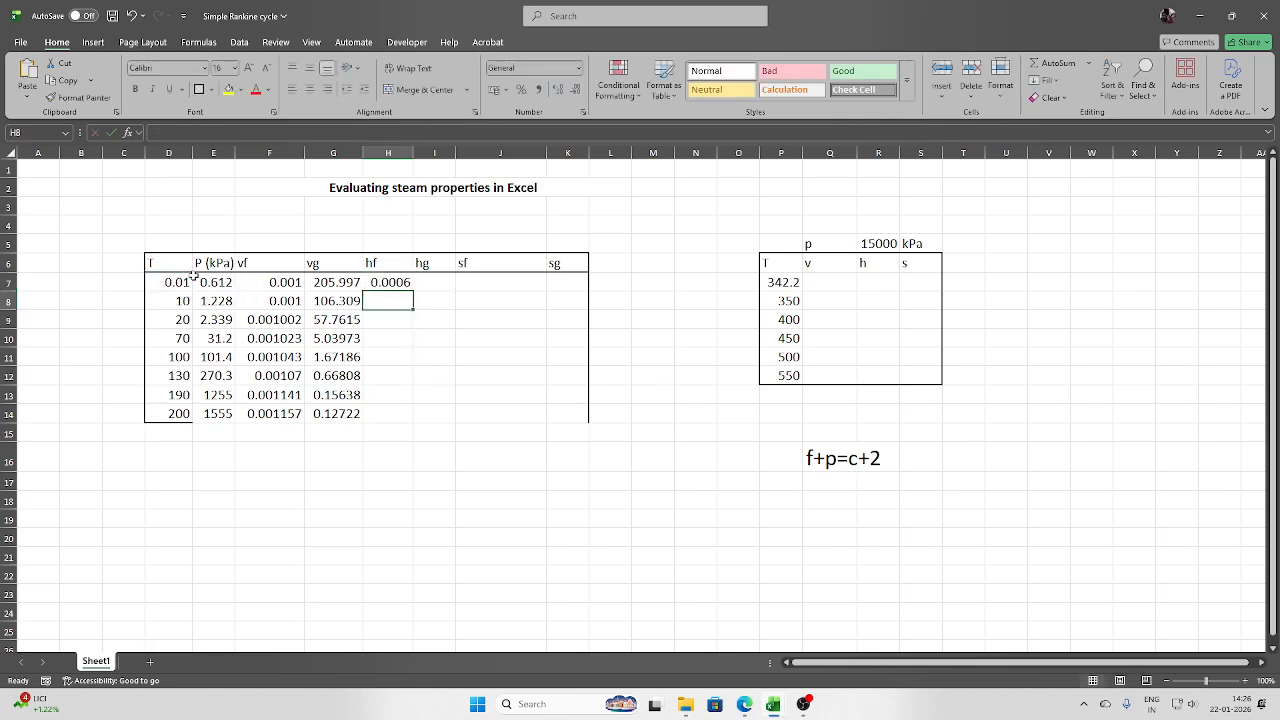
click(411, 286)
drag(414, 289, 412, 420)
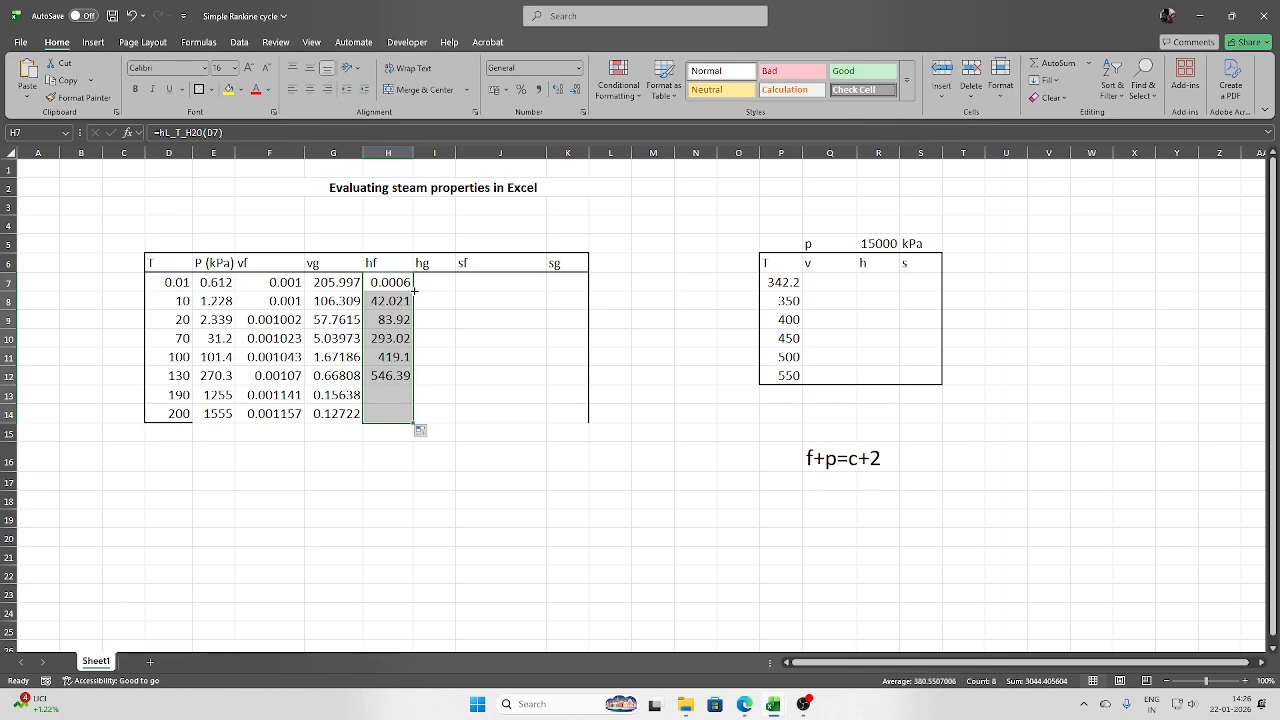
- Enter =hV_T_H2O(D7) in I7 for hg and fill it down to row 14
click(447, 284)
text(=)
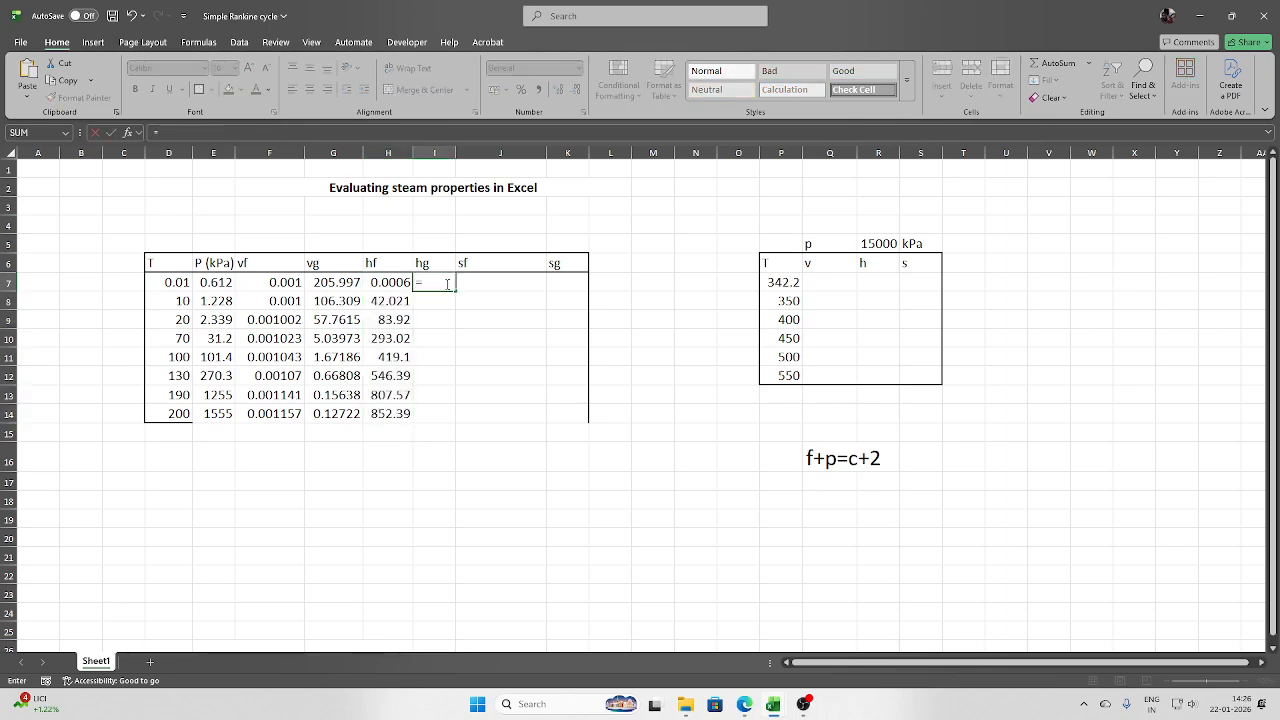
text(h)
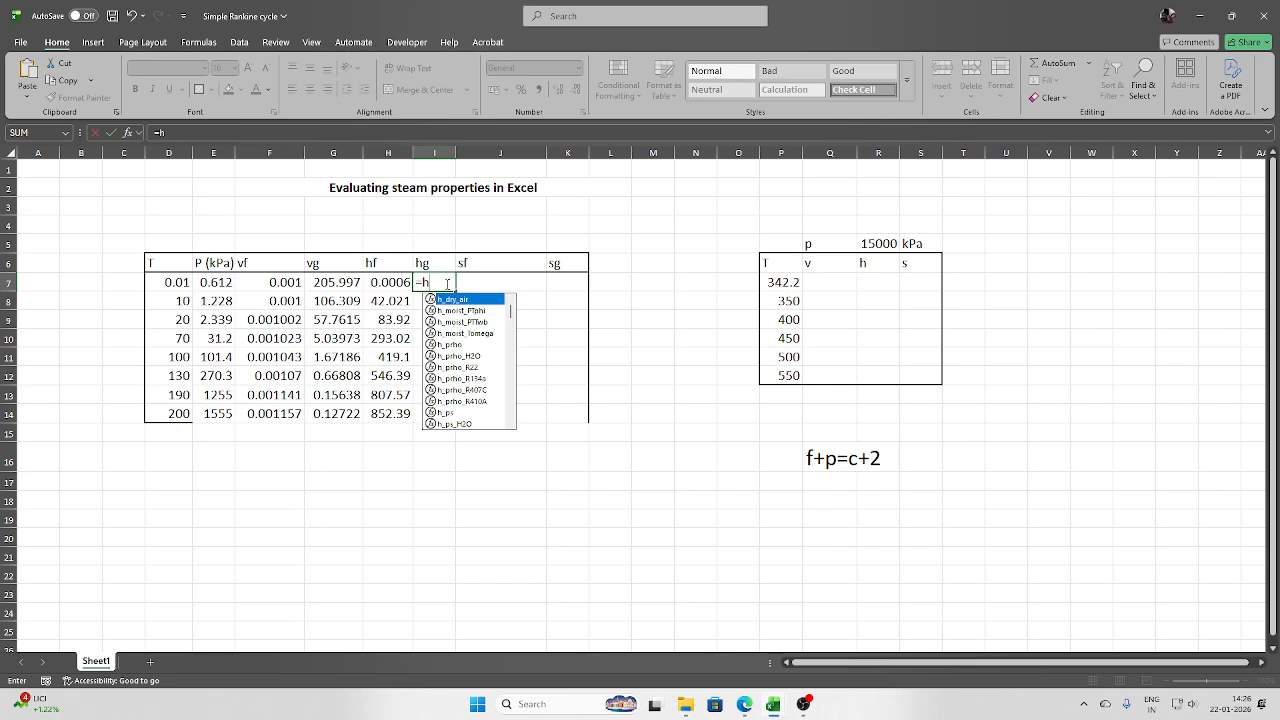
text(v_t)
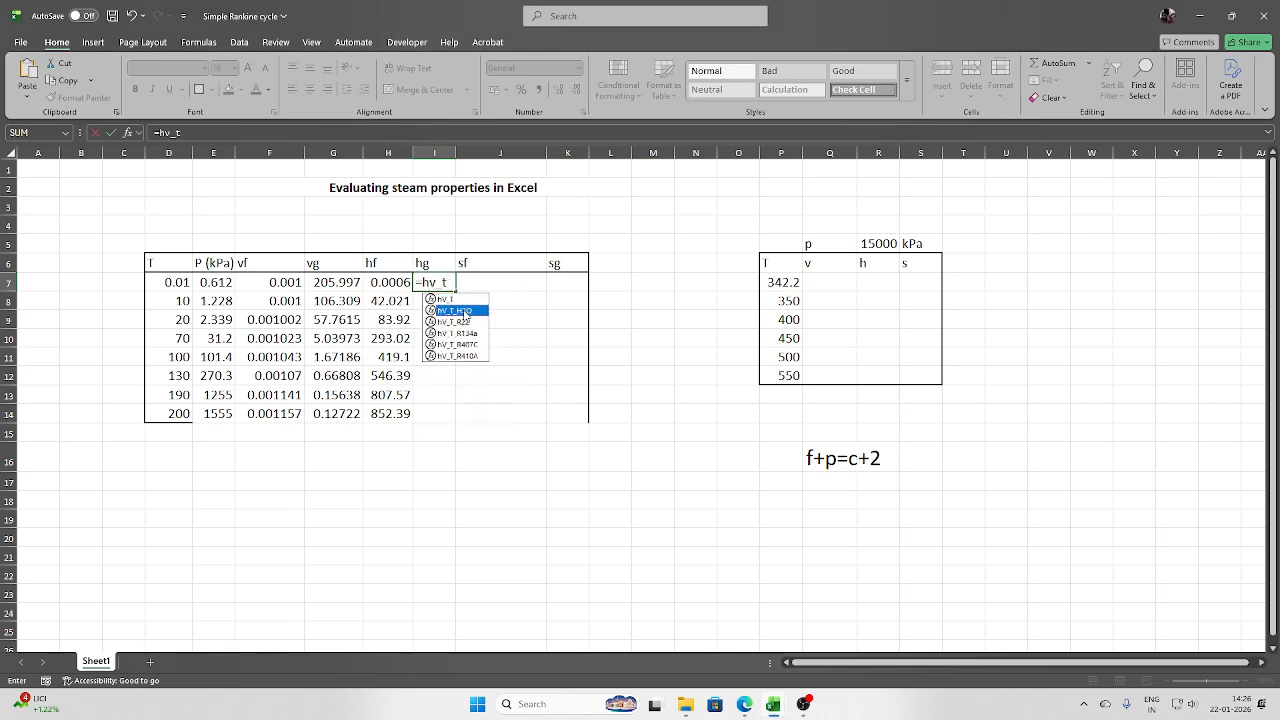
double_click(463, 310)
click(171, 282)
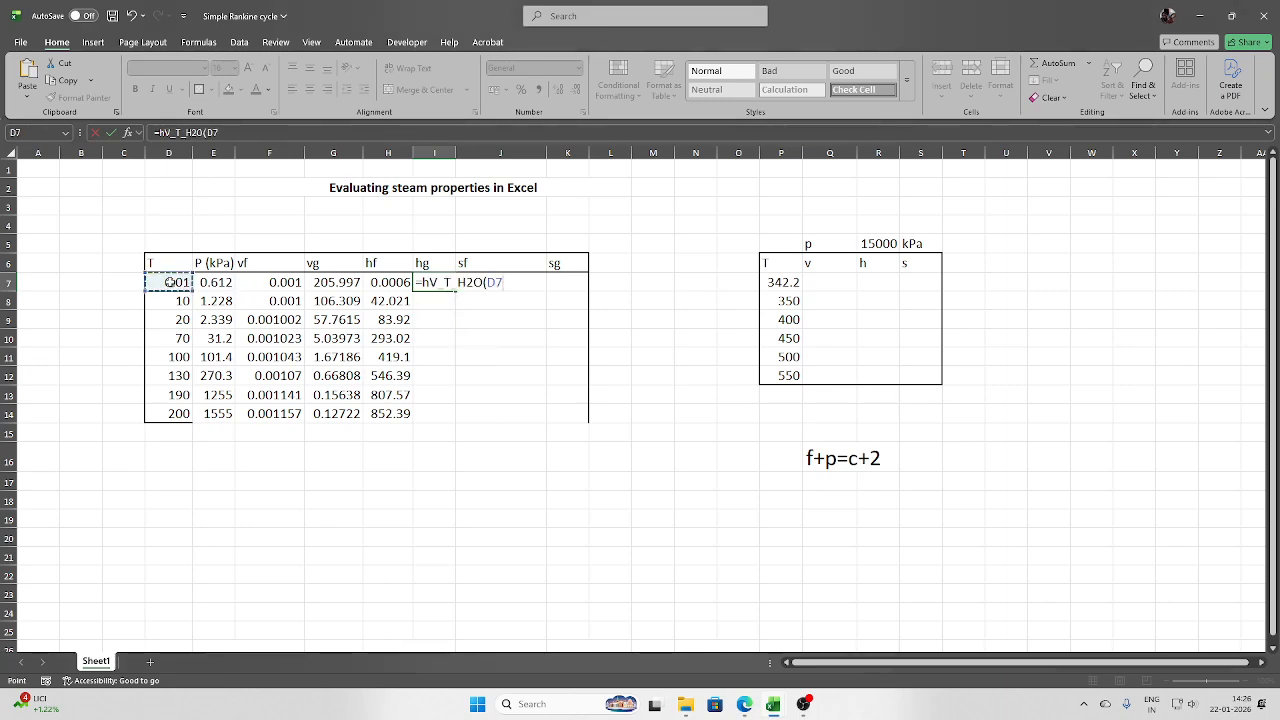
key(Return)
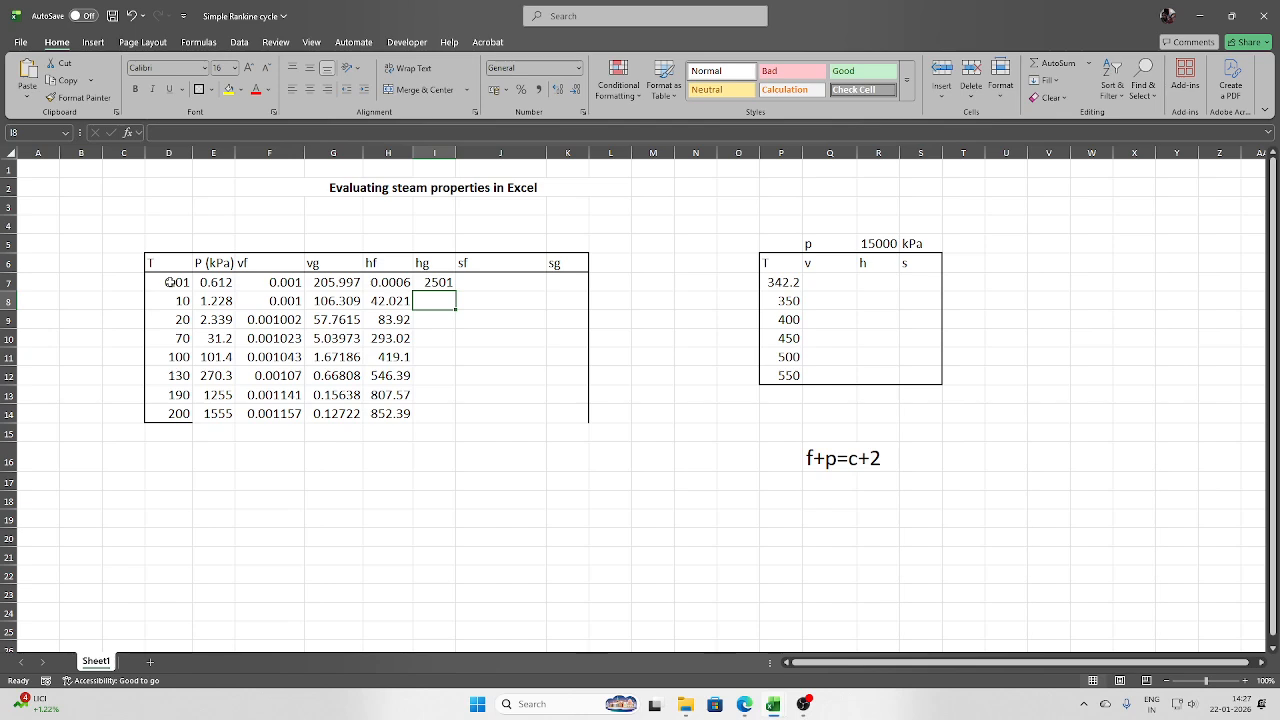
click(448, 287)
double_click(455, 291)
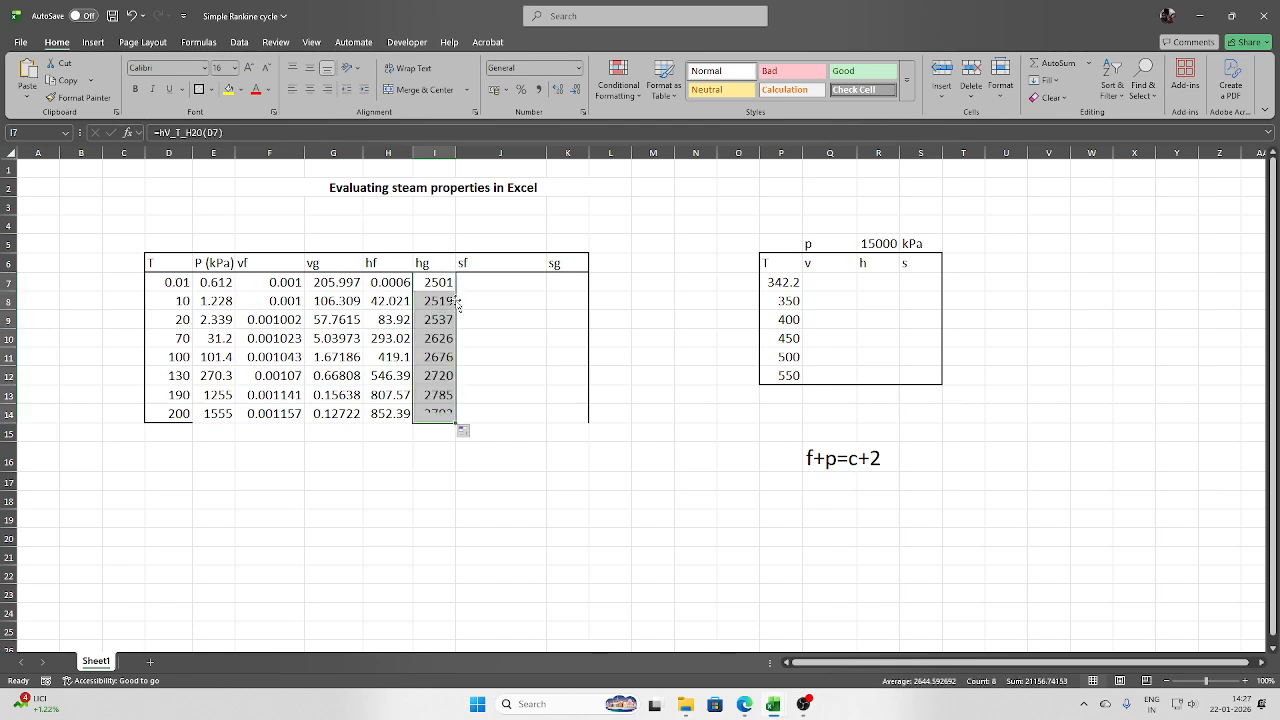
click(440, 287)
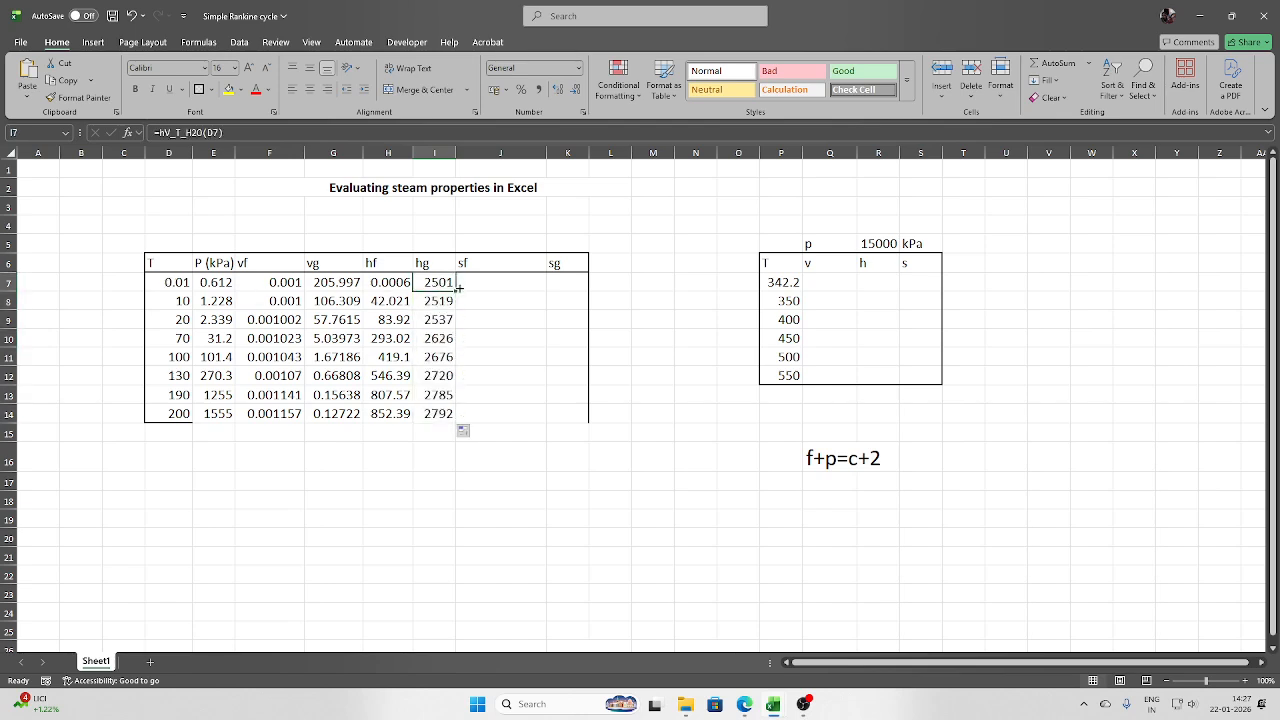
- Enter =sL_T_H2O(D7) in J7 for sf
click(498, 283)
text(=s)
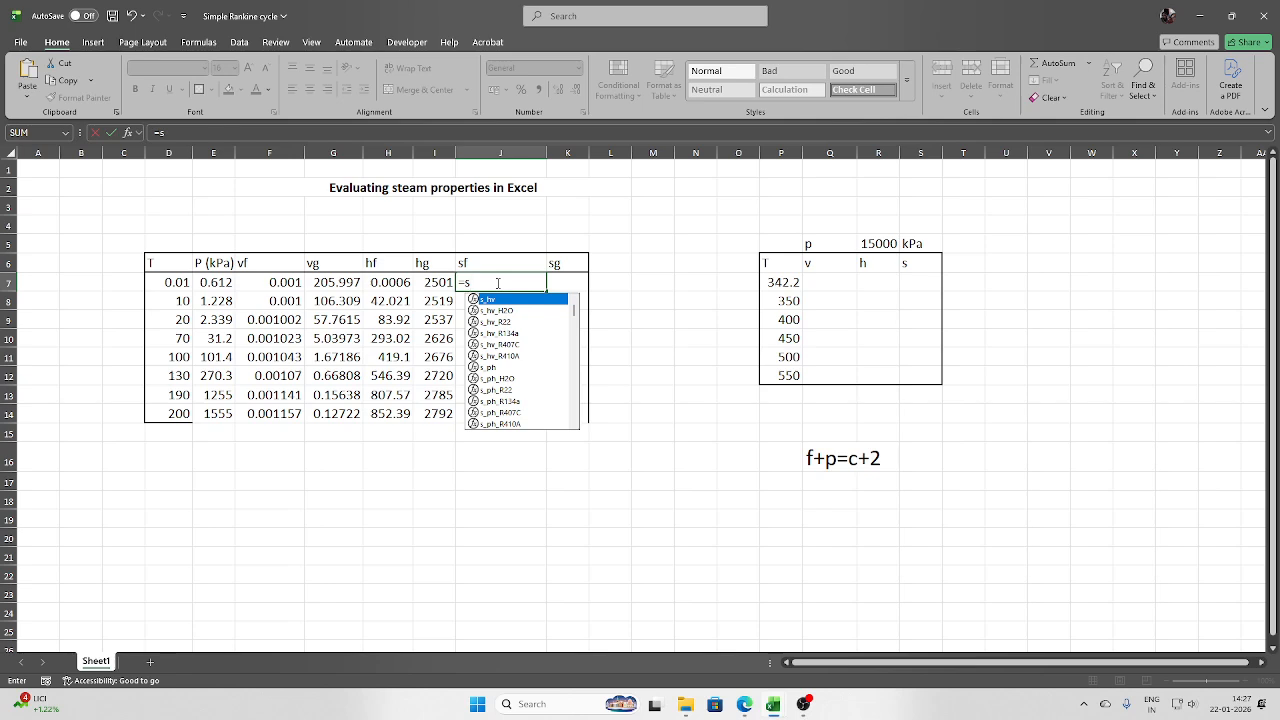
text(l)
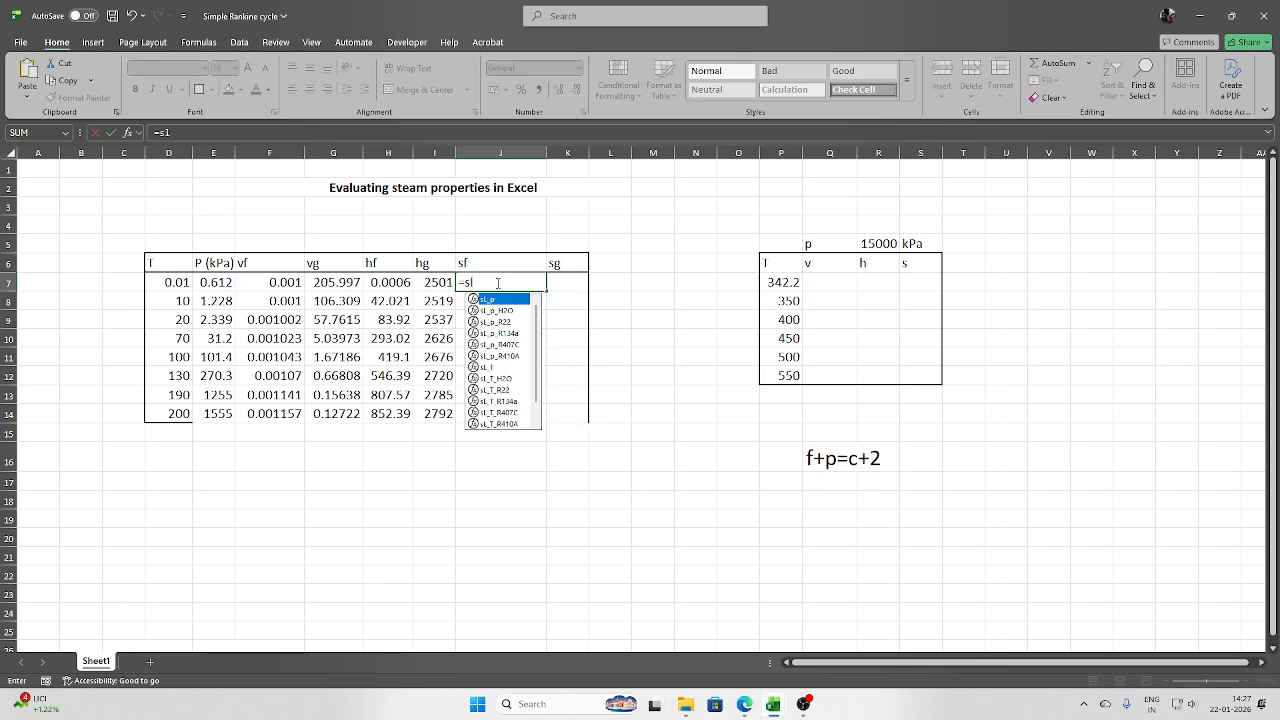
text(_T)
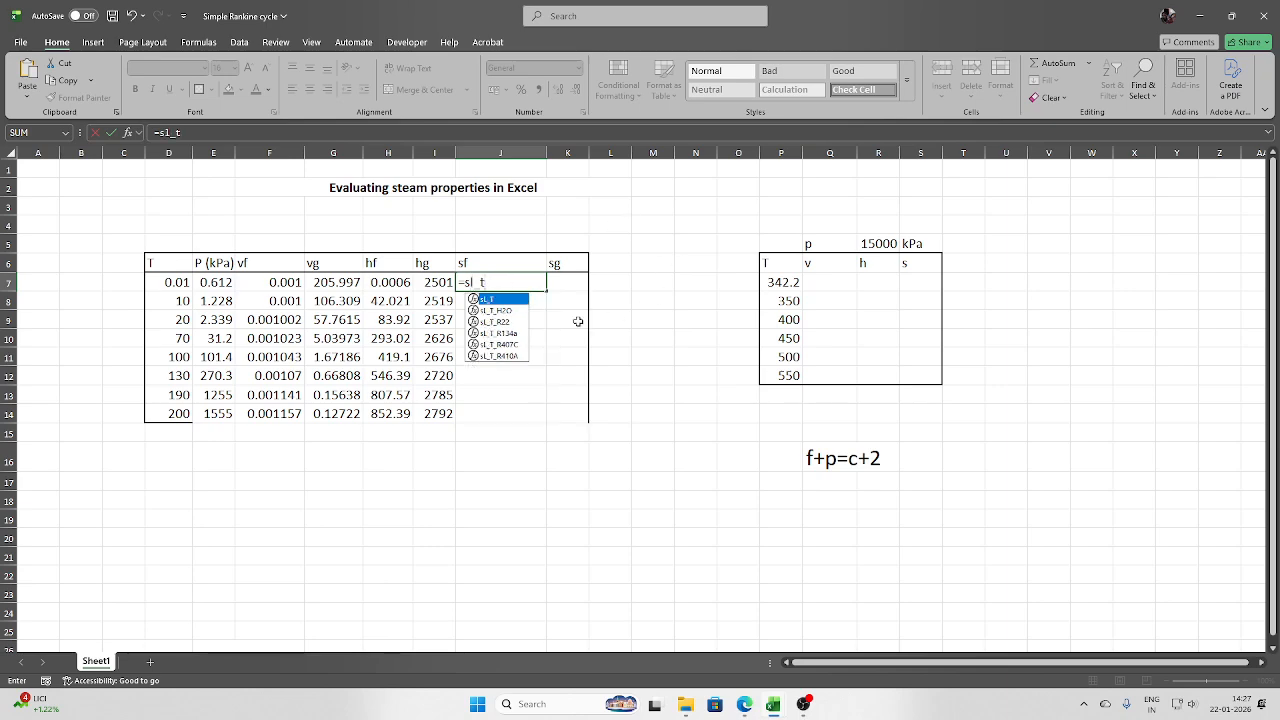
double_click(478, 312)
click(170, 285)
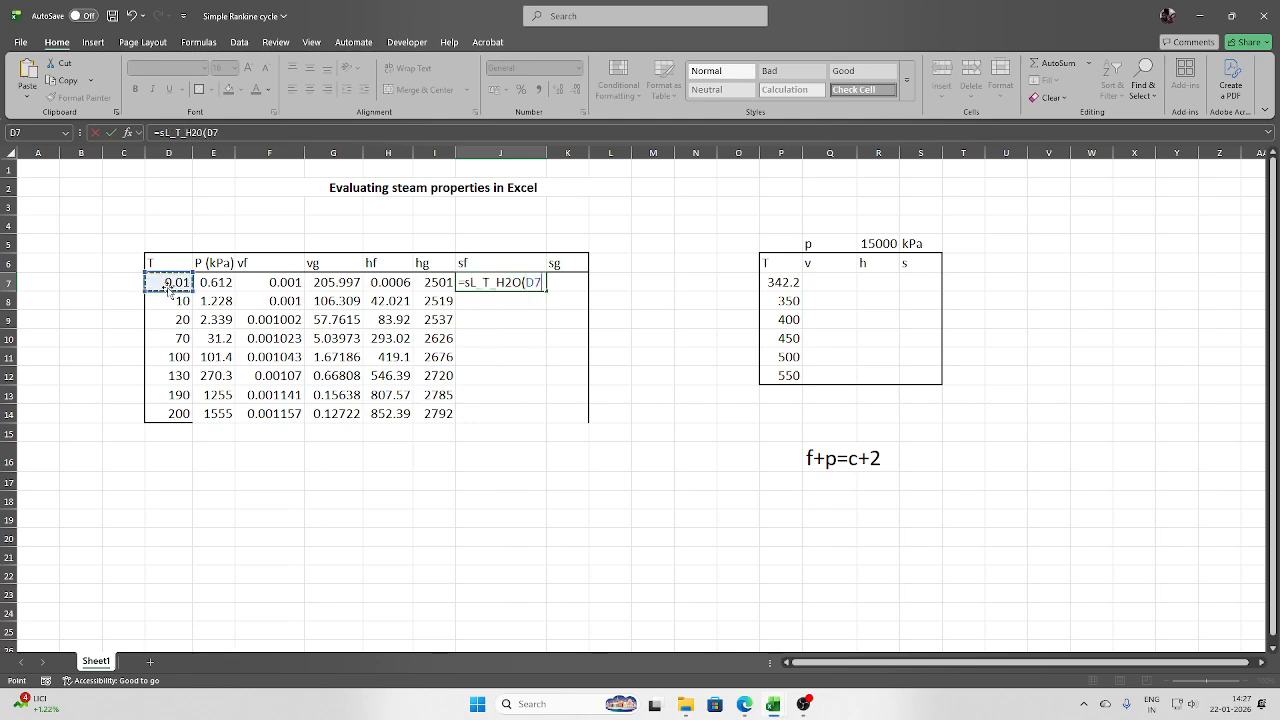
key(Return)
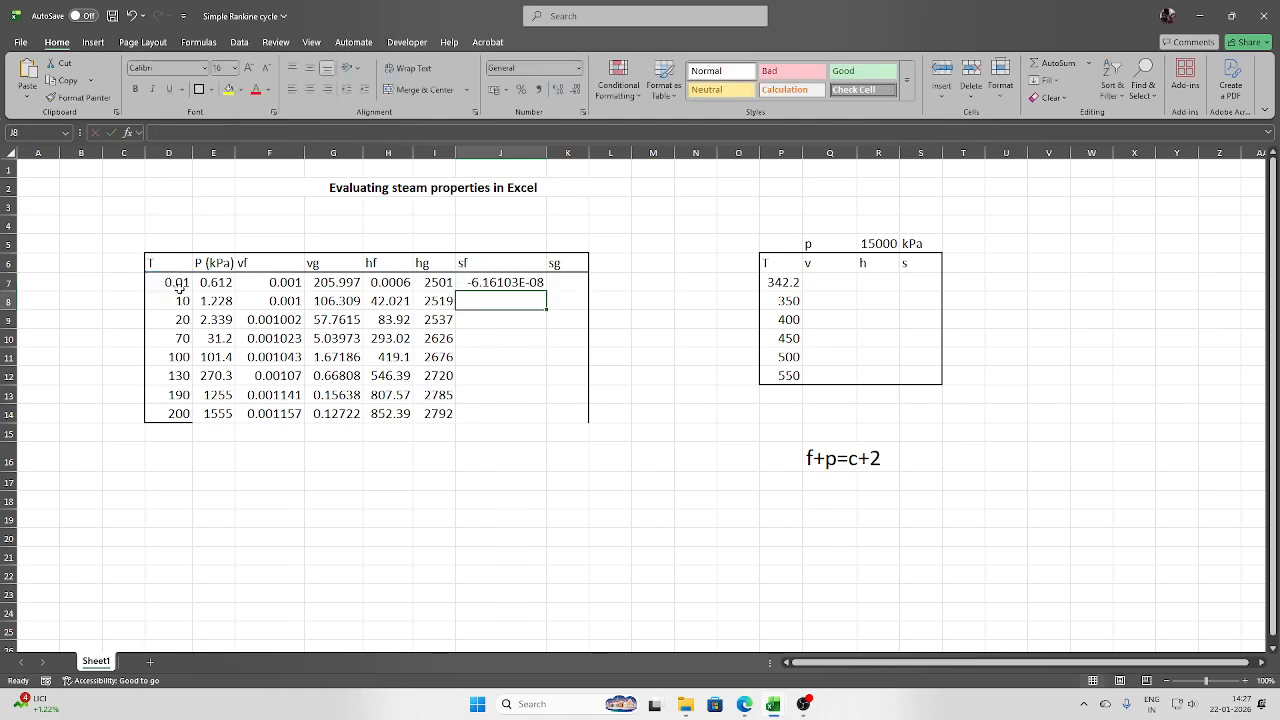
- Enter =sV_T_H2O(D7) in K7 for sg
click(576, 283)
text(=s)
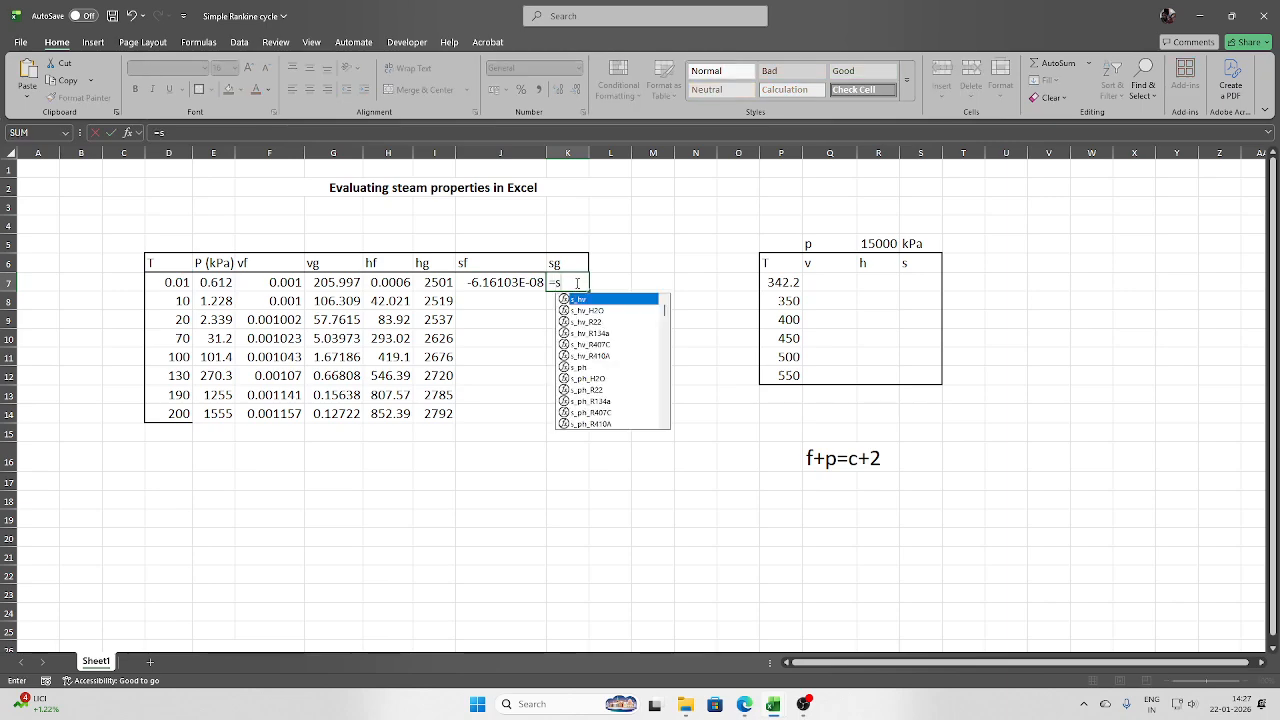
text(v)
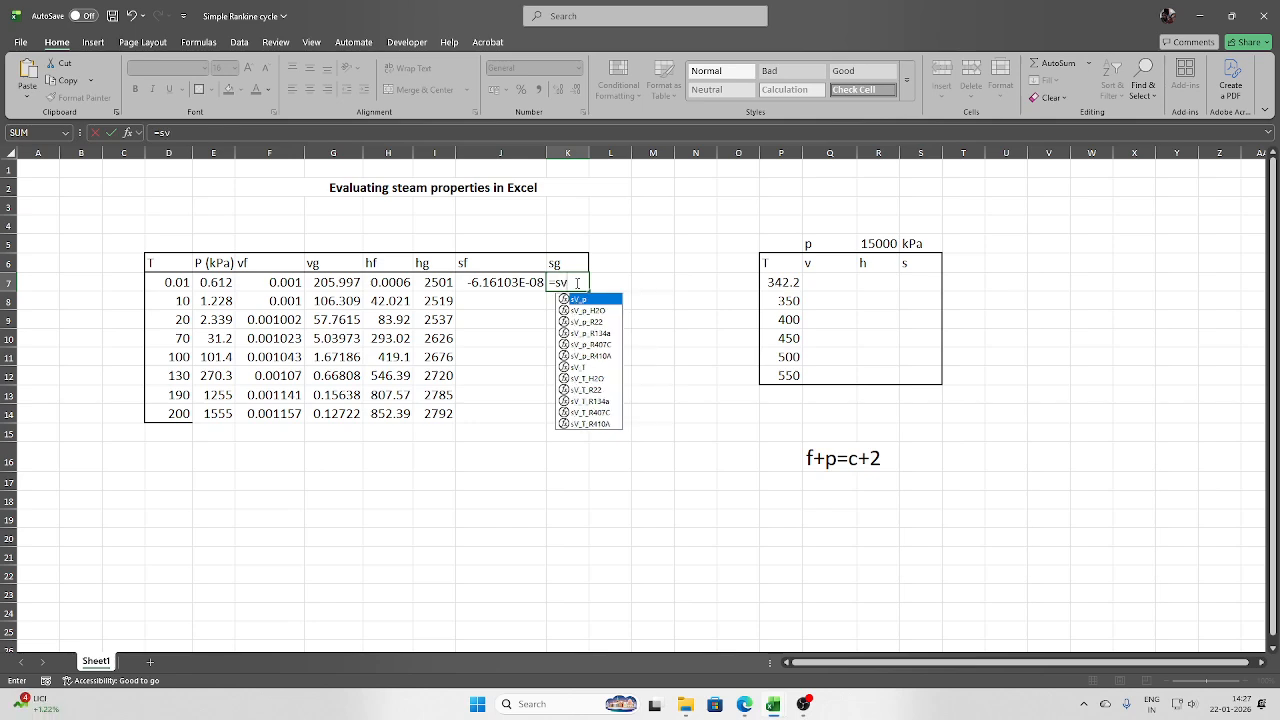
text(_)
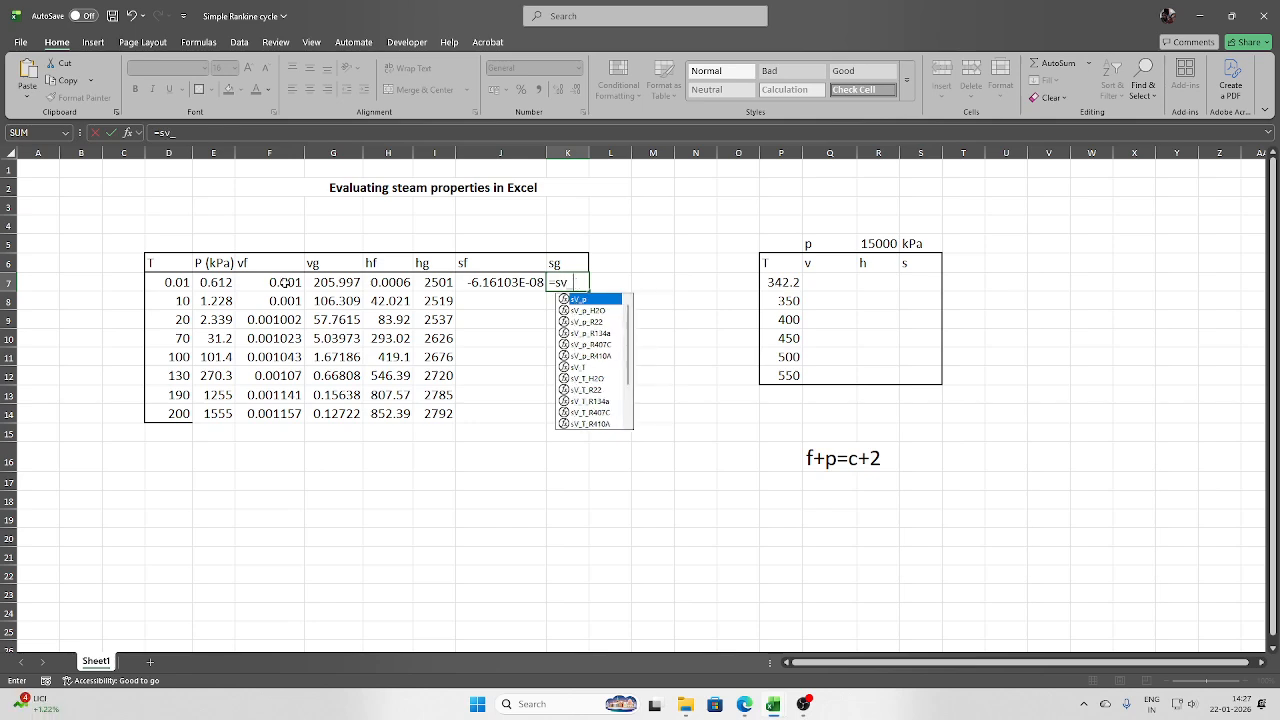
text(t)
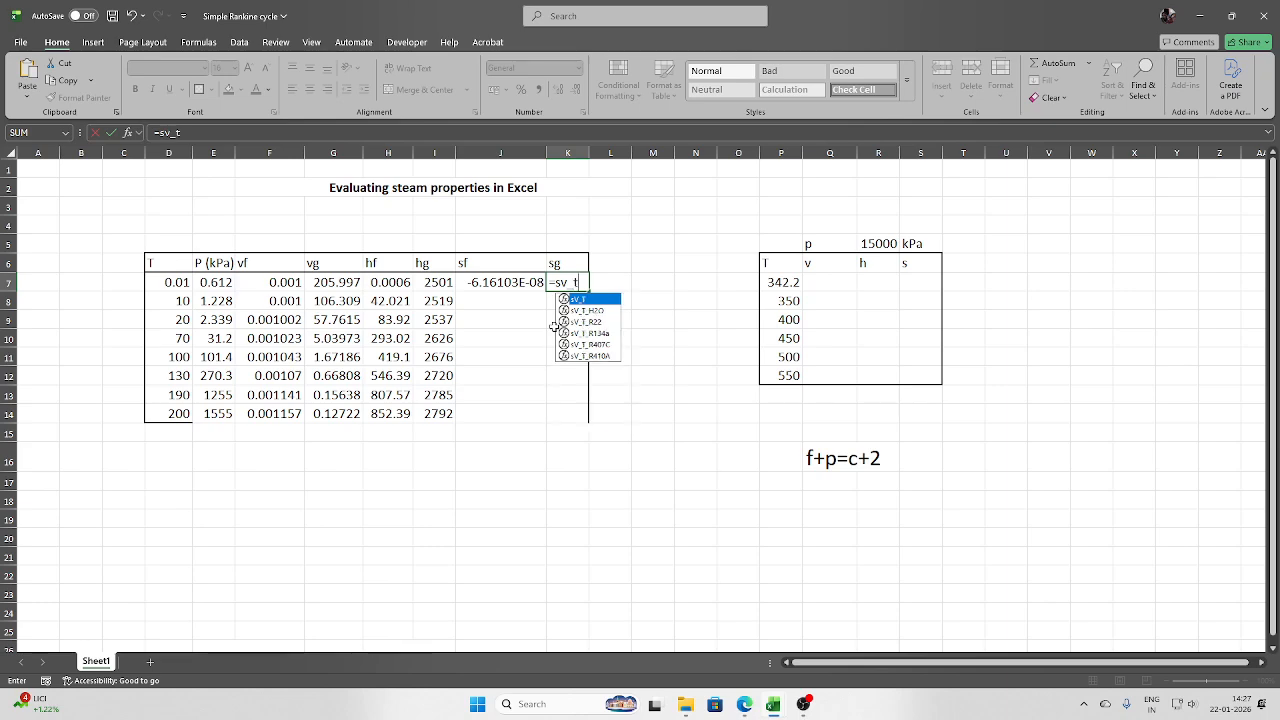
double_click(598, 311)
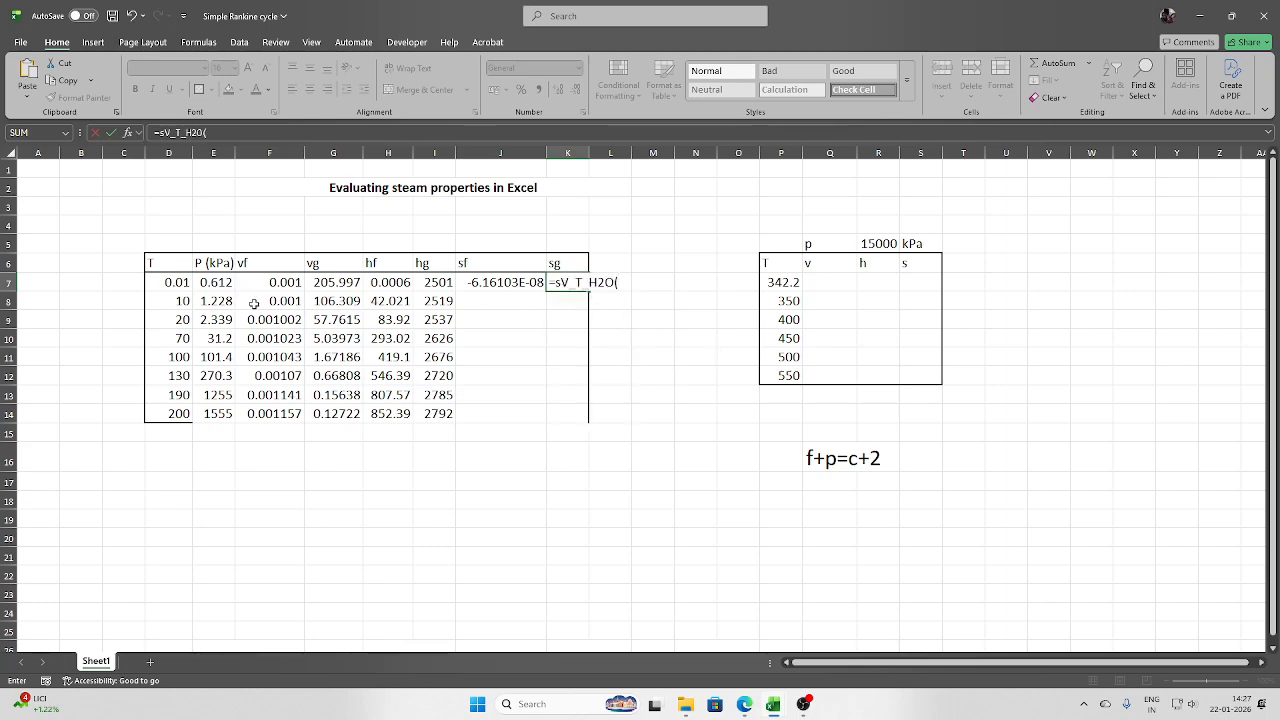
click(170, 282)
text())
key(Return)
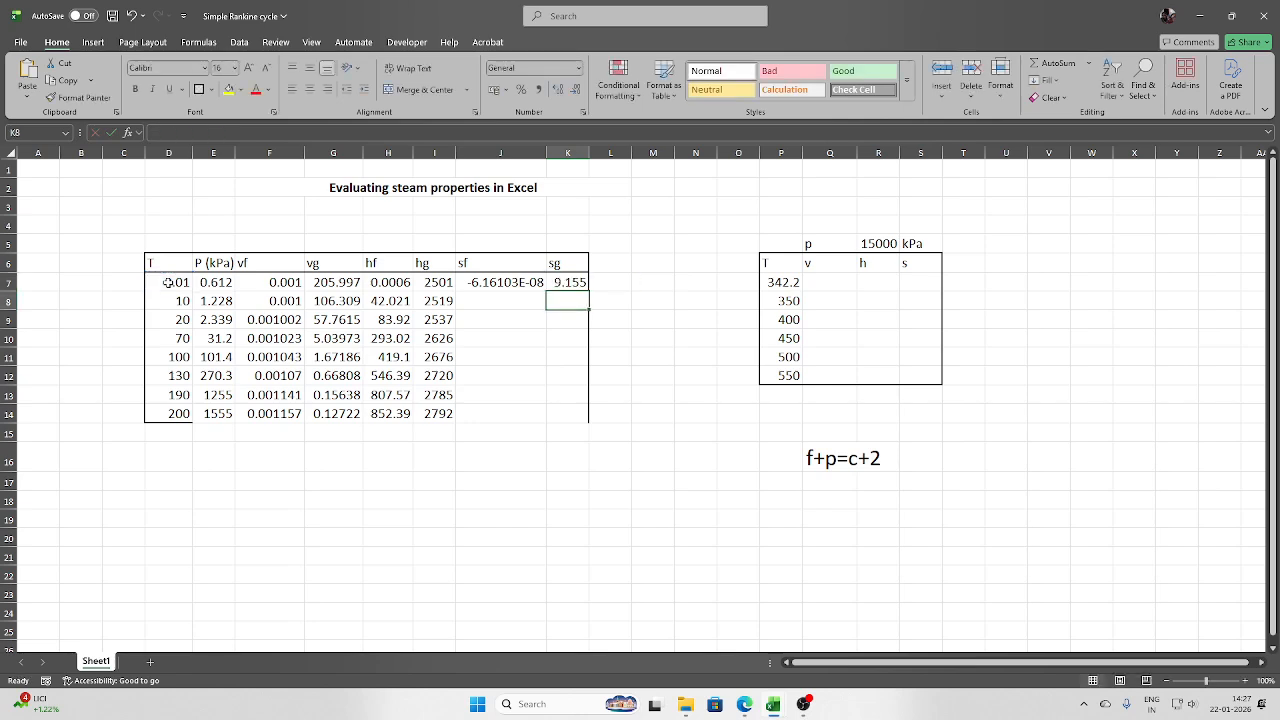
- Fill the sf and sg formulas down to row 14
click(483, 283)
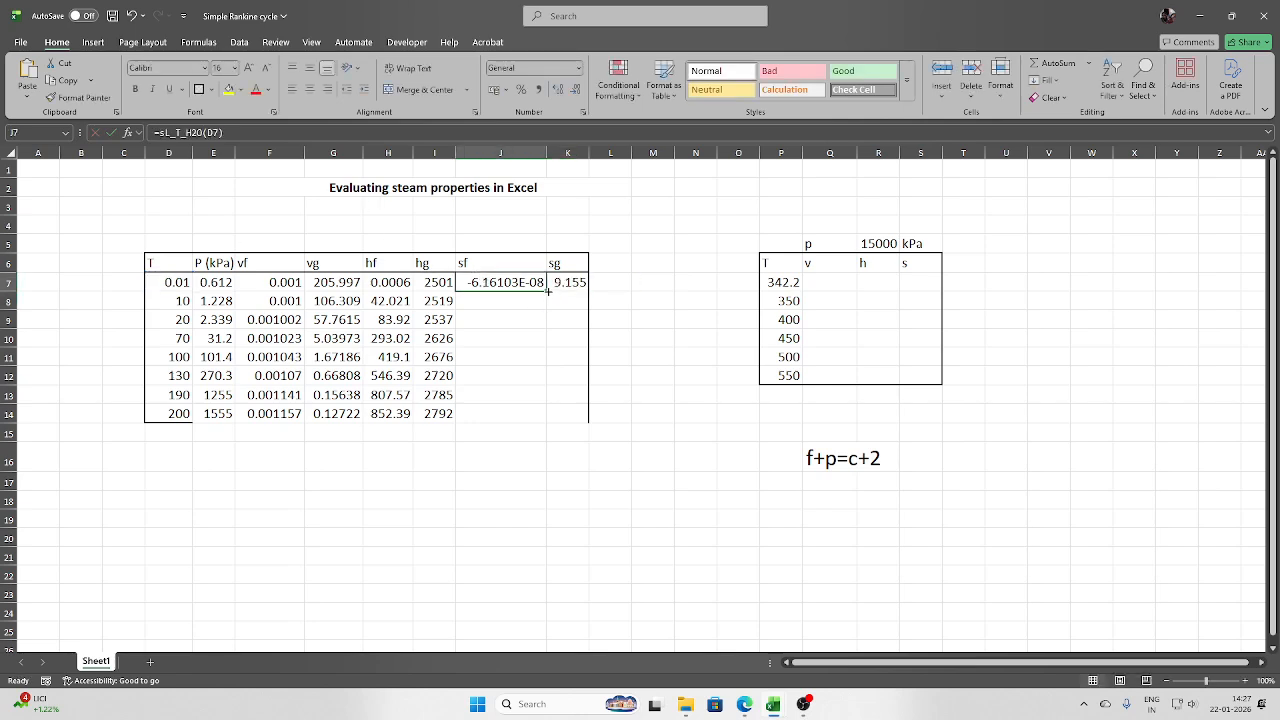
double_click(544, 291)
click(583, 284)
double_click(587, 289)
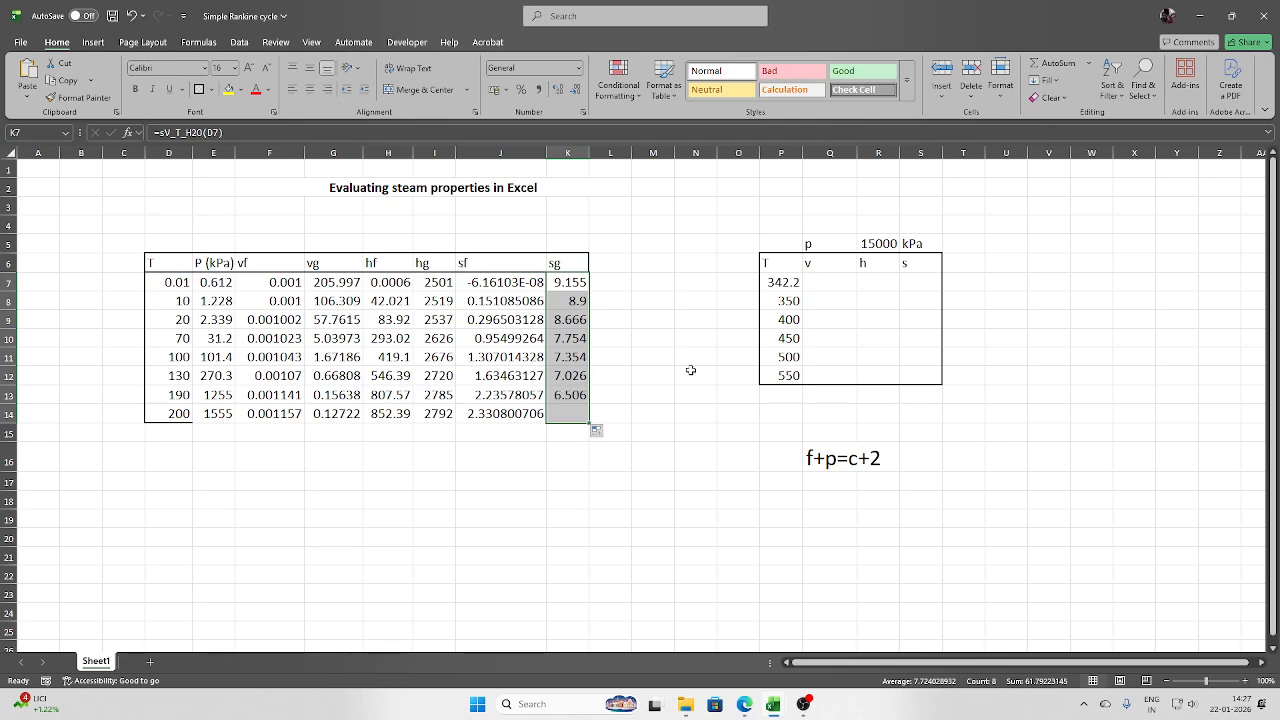
drag(178, 289, 585, 416)
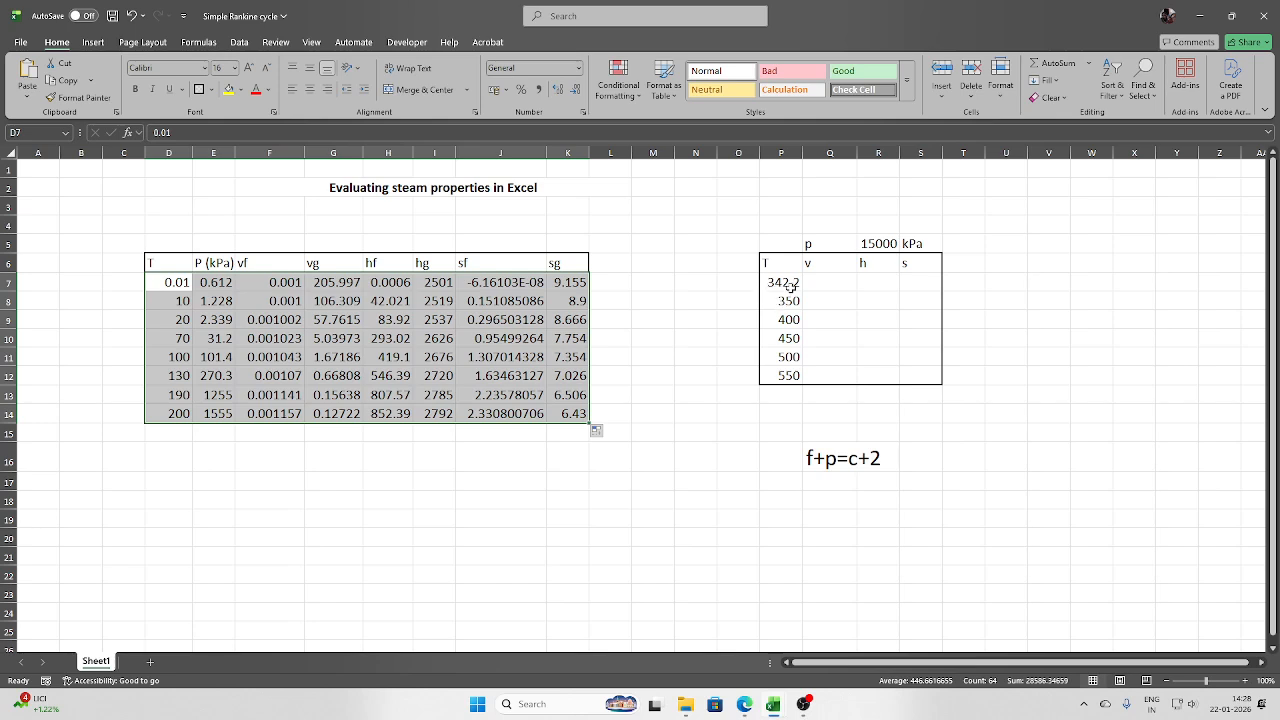
click(821, 301)
click(873, 302)
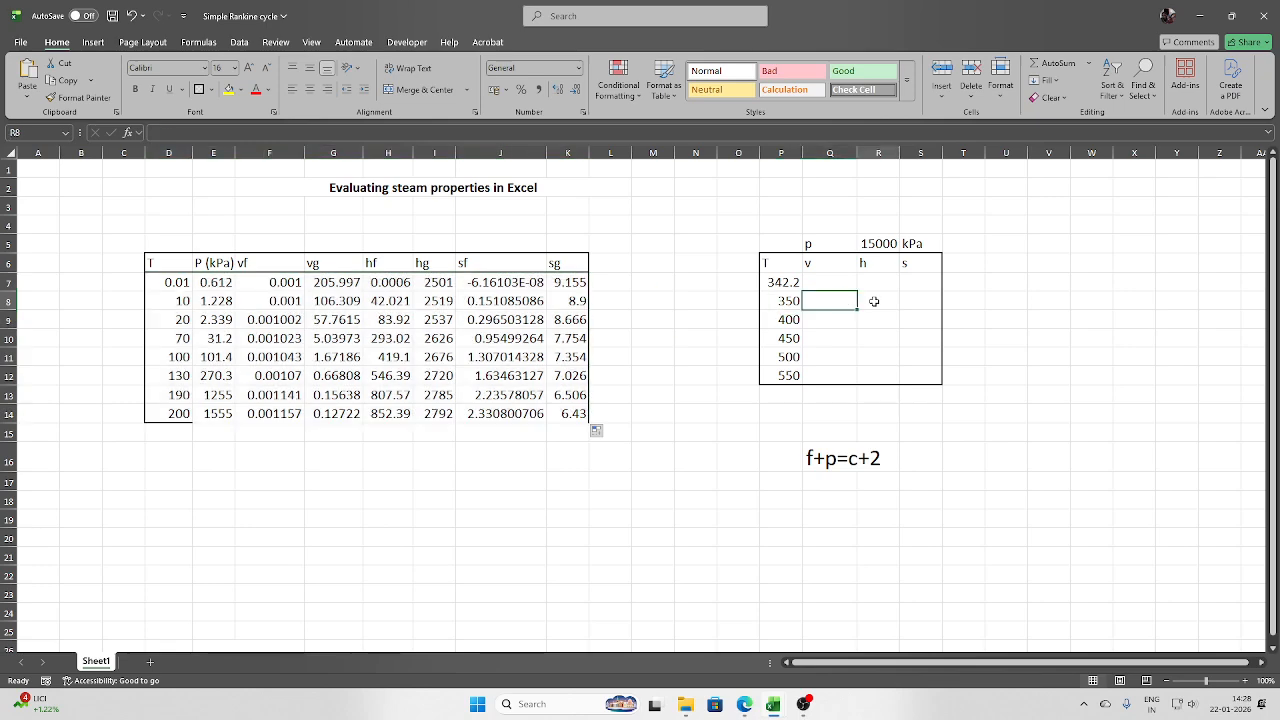
- Enter =v_pT_H2O($R$5,P8) in Q8 for superheated specific volume and fill it down to row 13
click(913, 303)
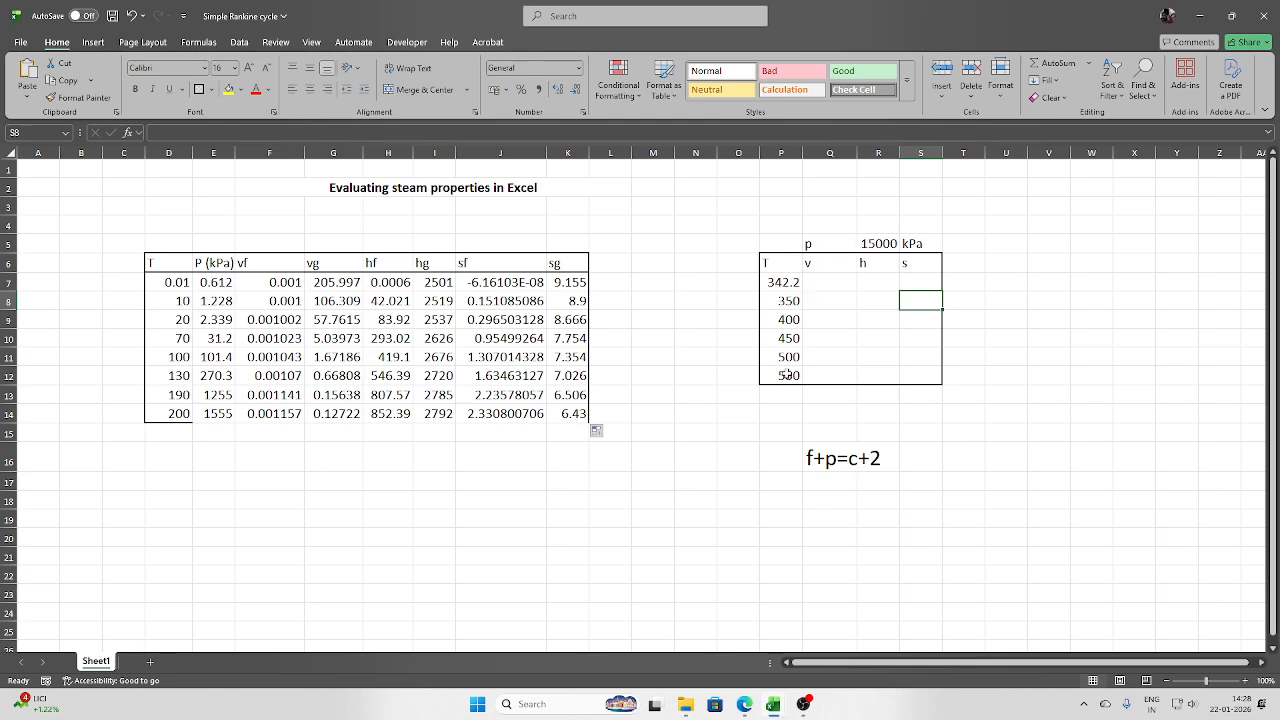
click(816, 305)
text(=v)
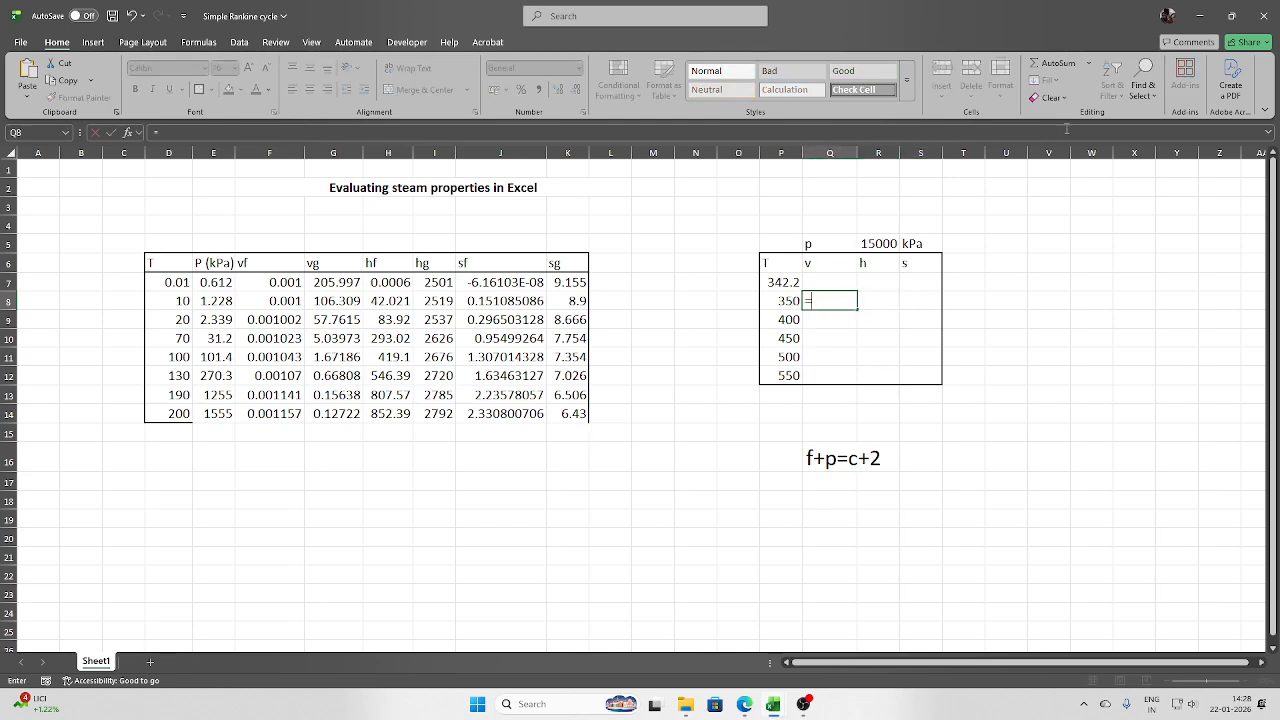
text(_)
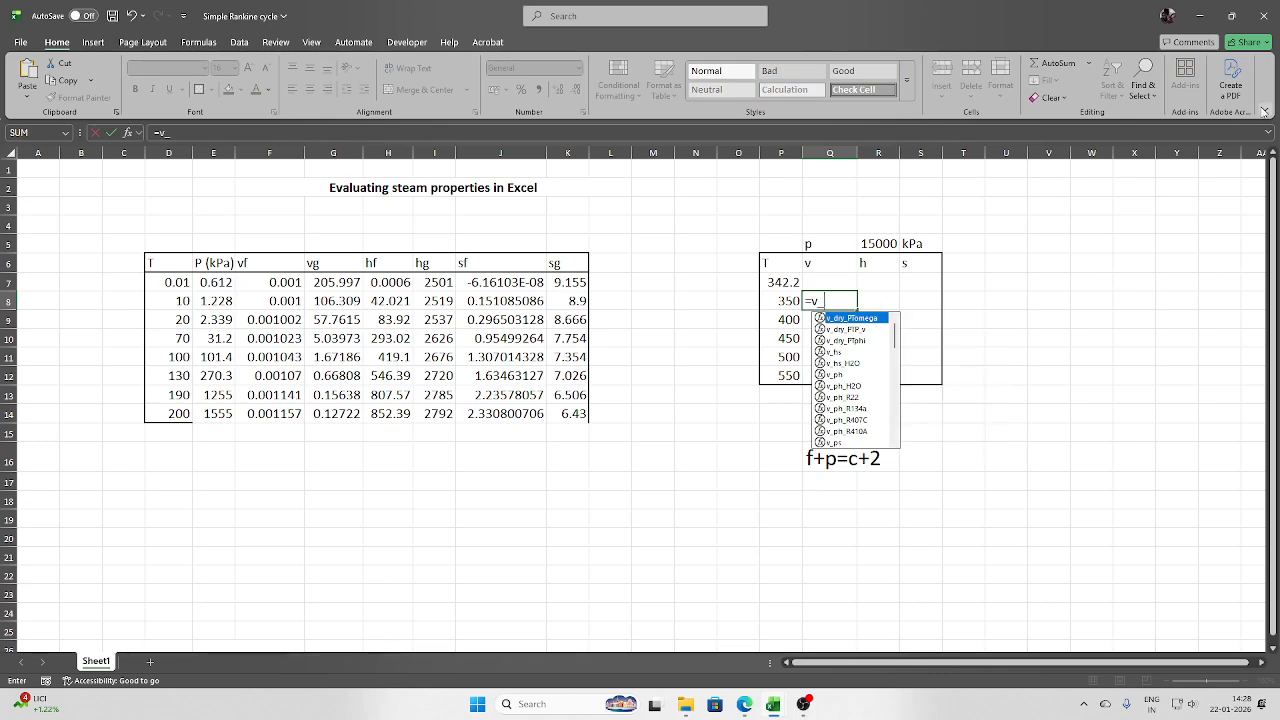
text(pt)
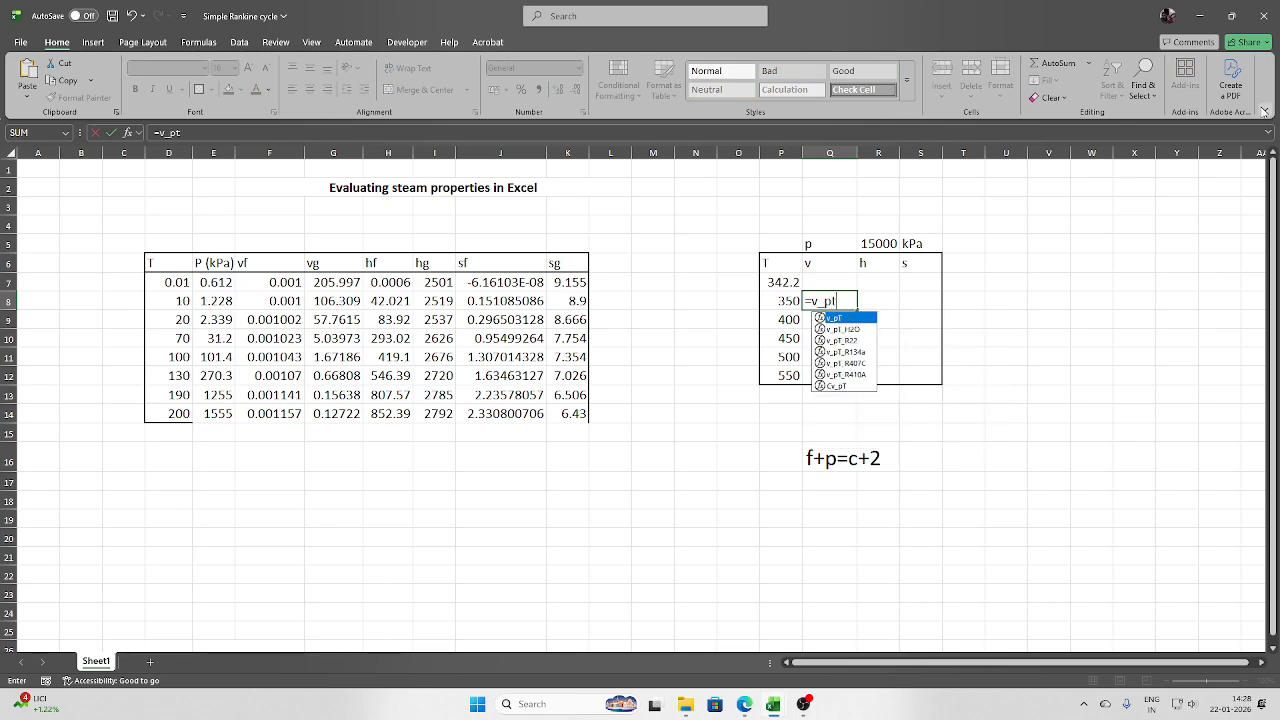
double_click(853, 330)
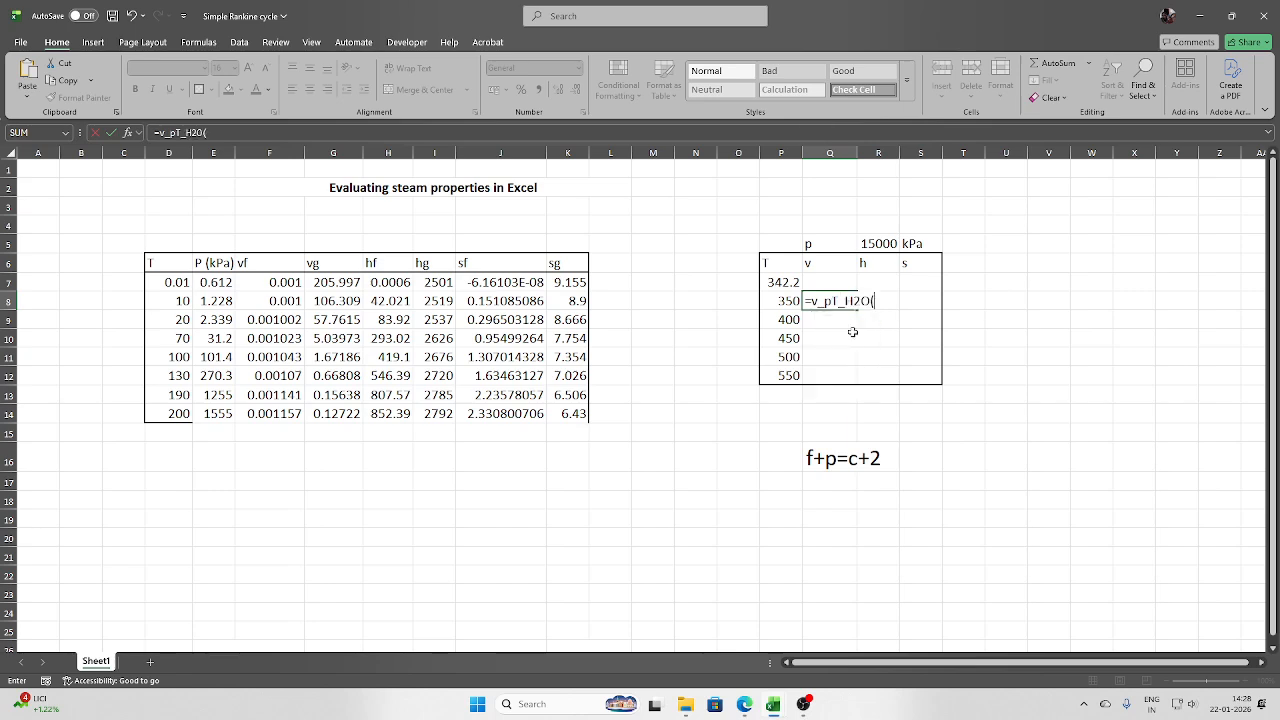
click(888, 244)
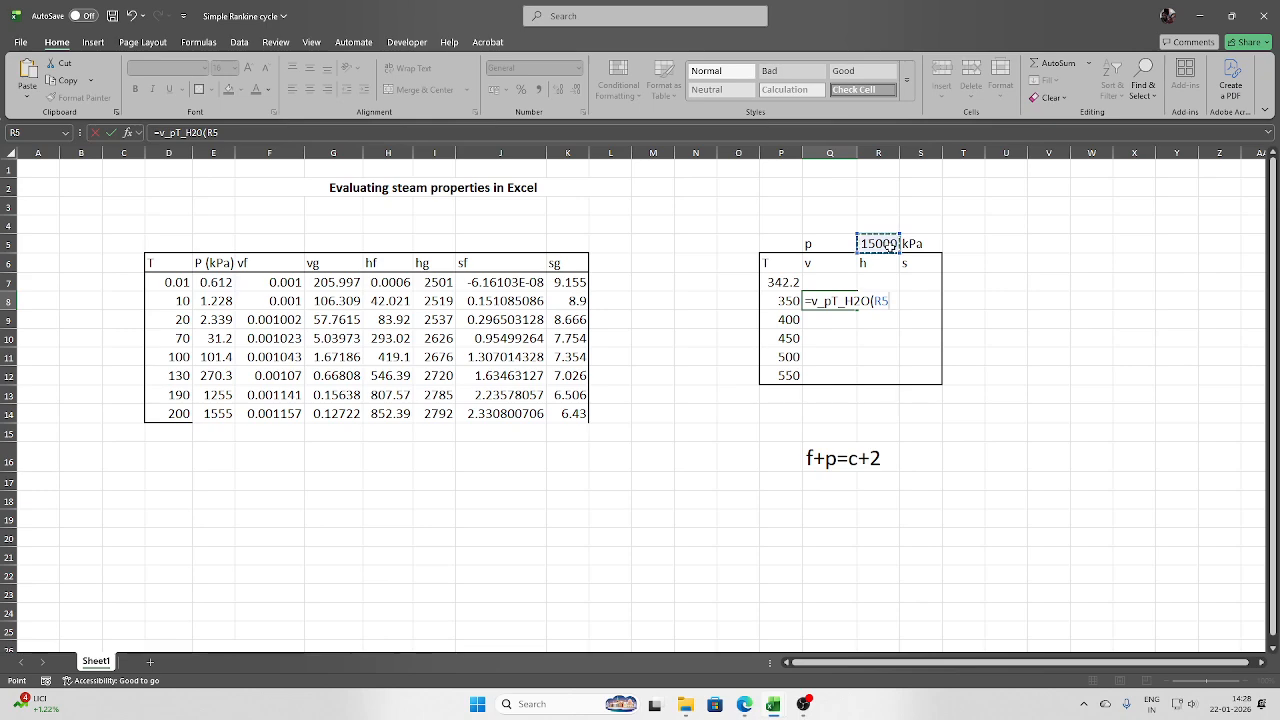
key(F4)
text(,)
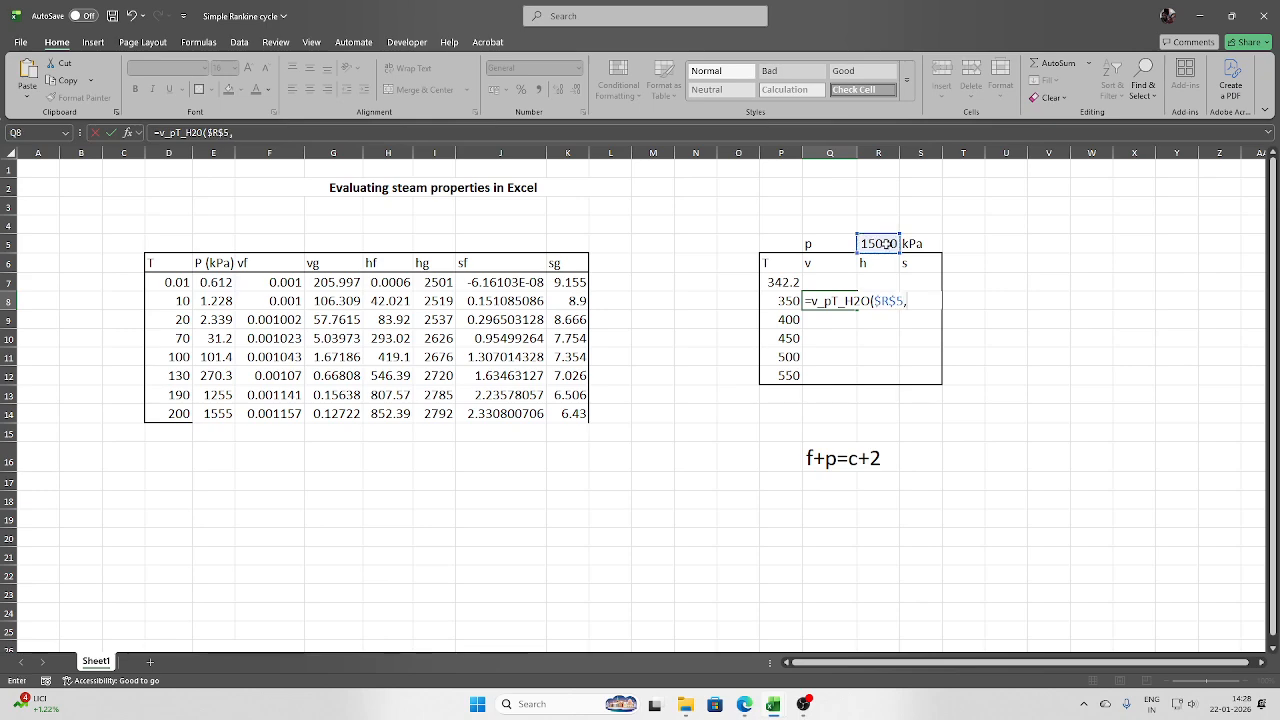
click(790, 302)
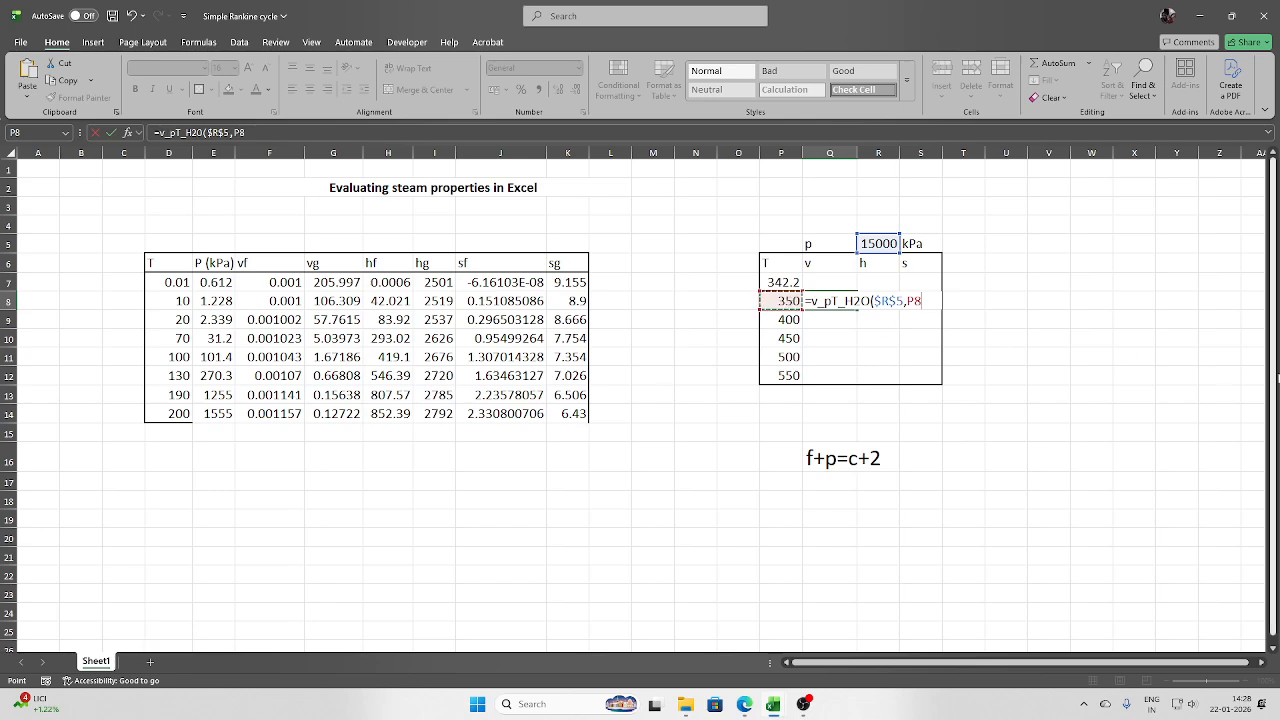
text())
key(Return)
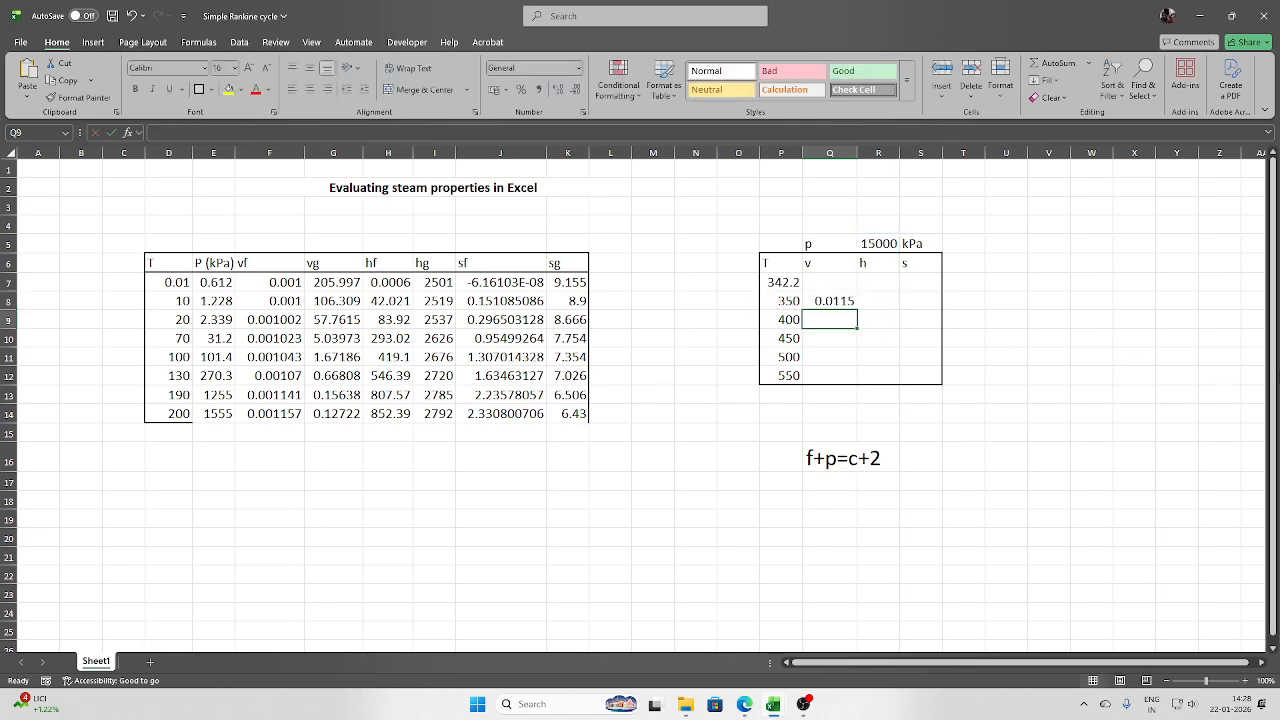
click(829, 301)
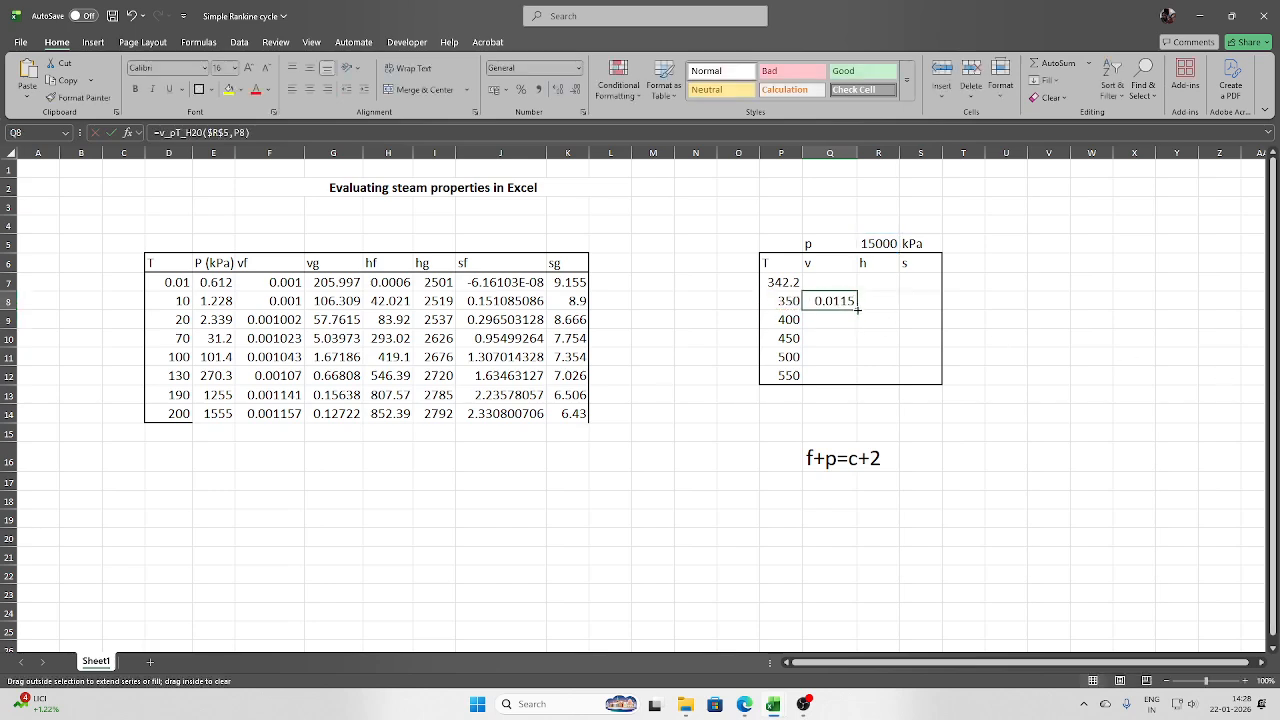
drag(857, 310, 858, 386)
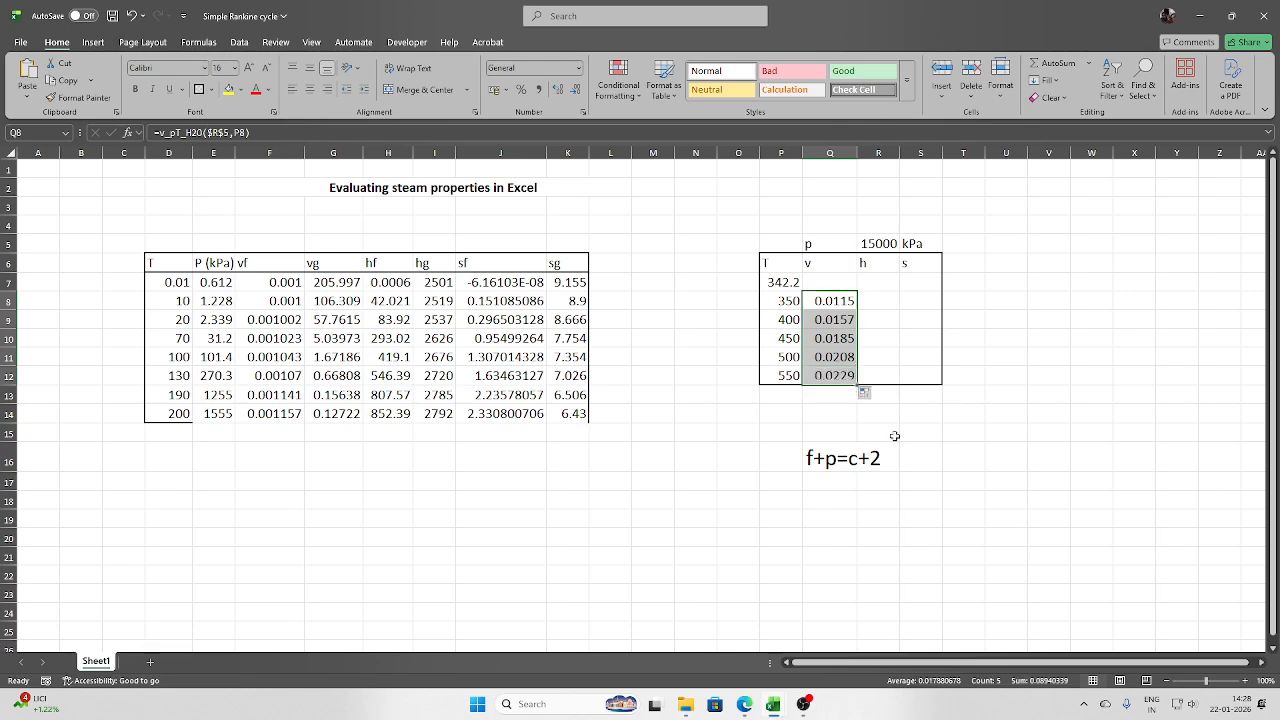
- Enter =h_pT_H2O($R$5,P8) in R8 for enthalpy and fill it down to row 13
click(886, 299)
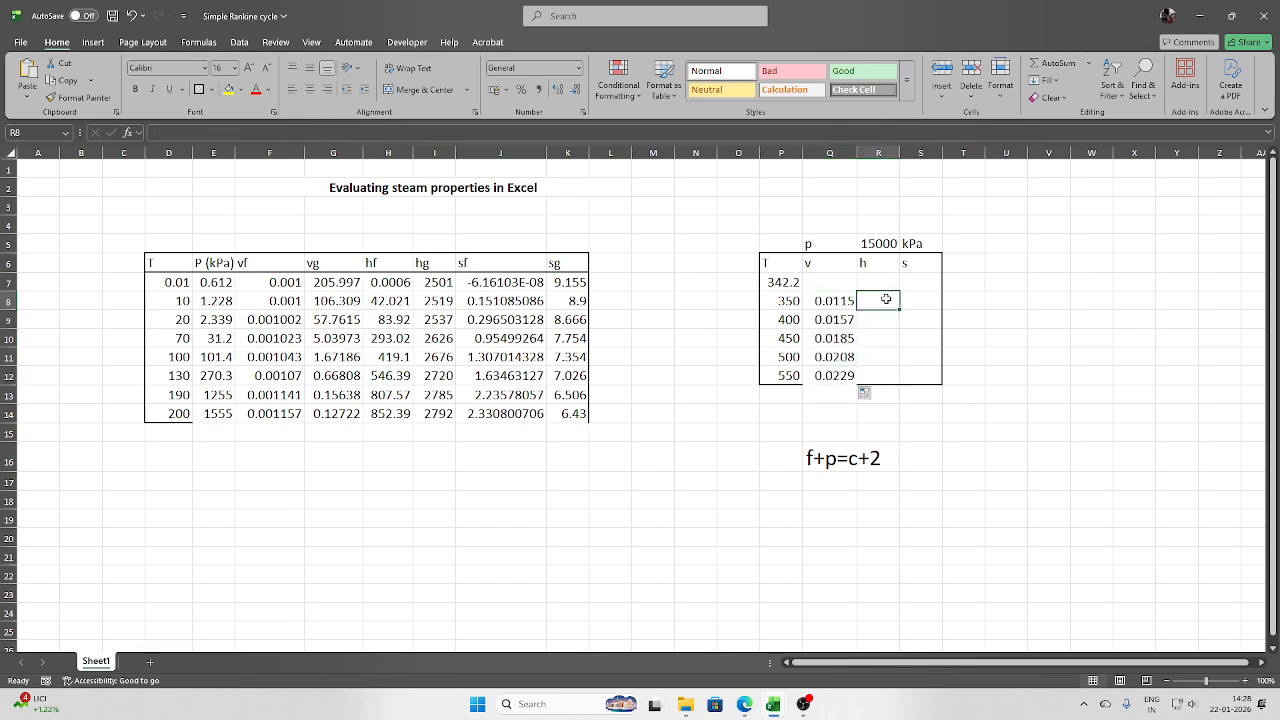
text(=h_)
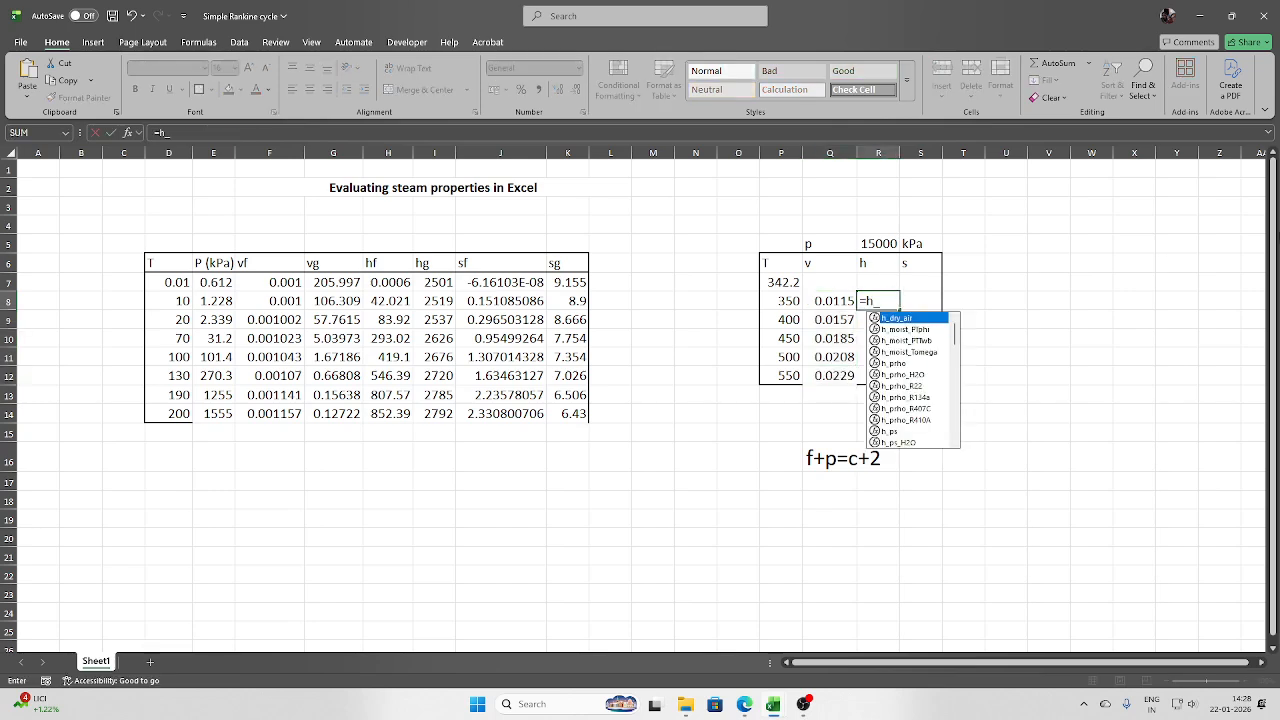
text(pt)
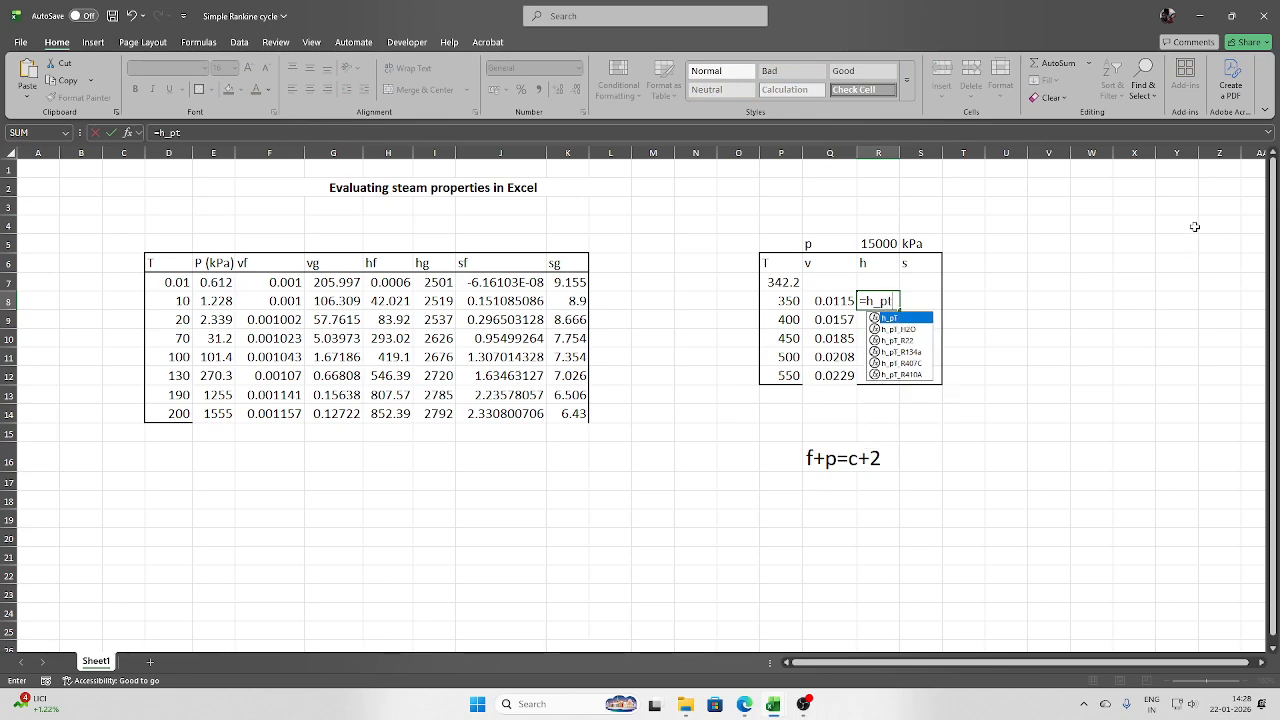
double_click(898, 329)
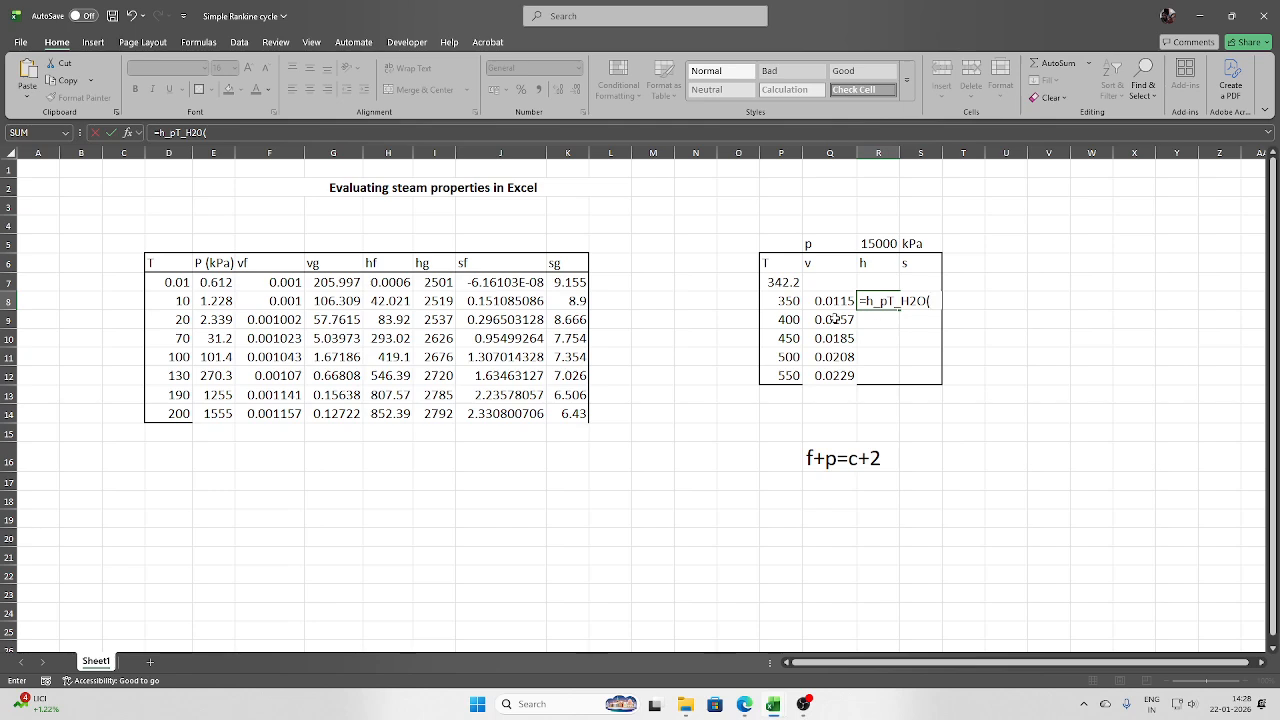
click(879, 244)
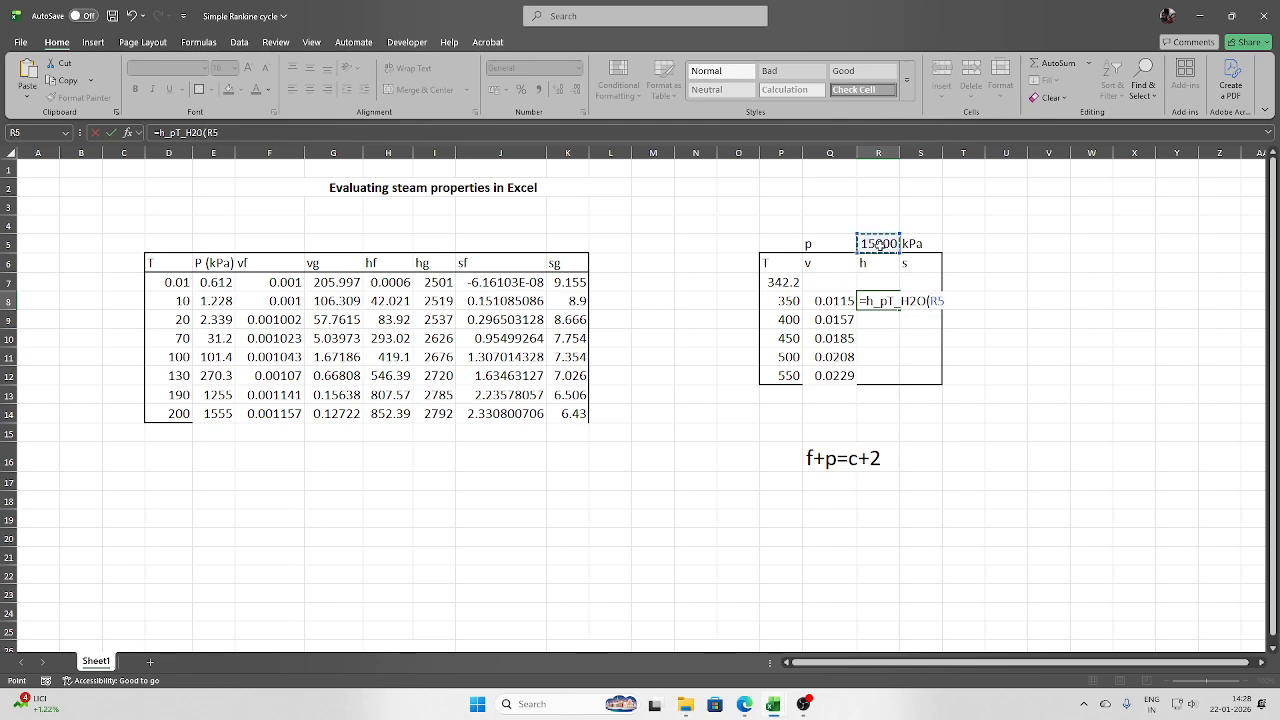
key(F4)
text(,)
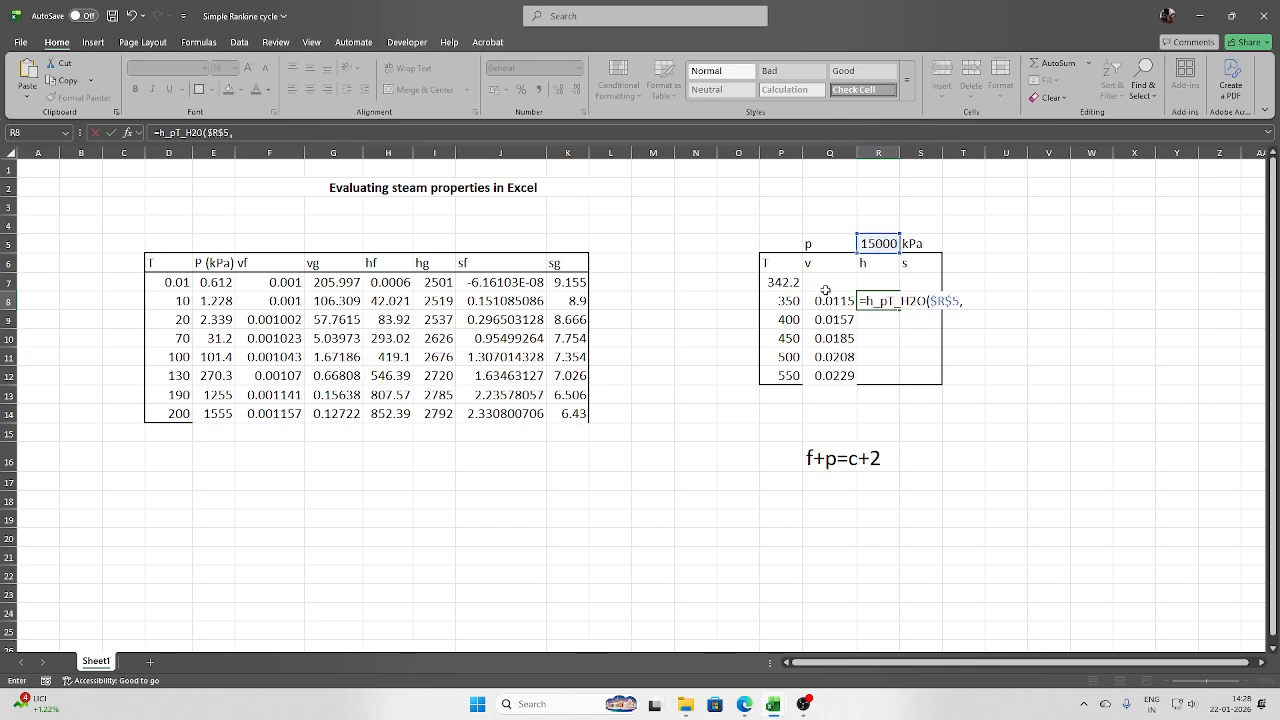
click(790, 303)
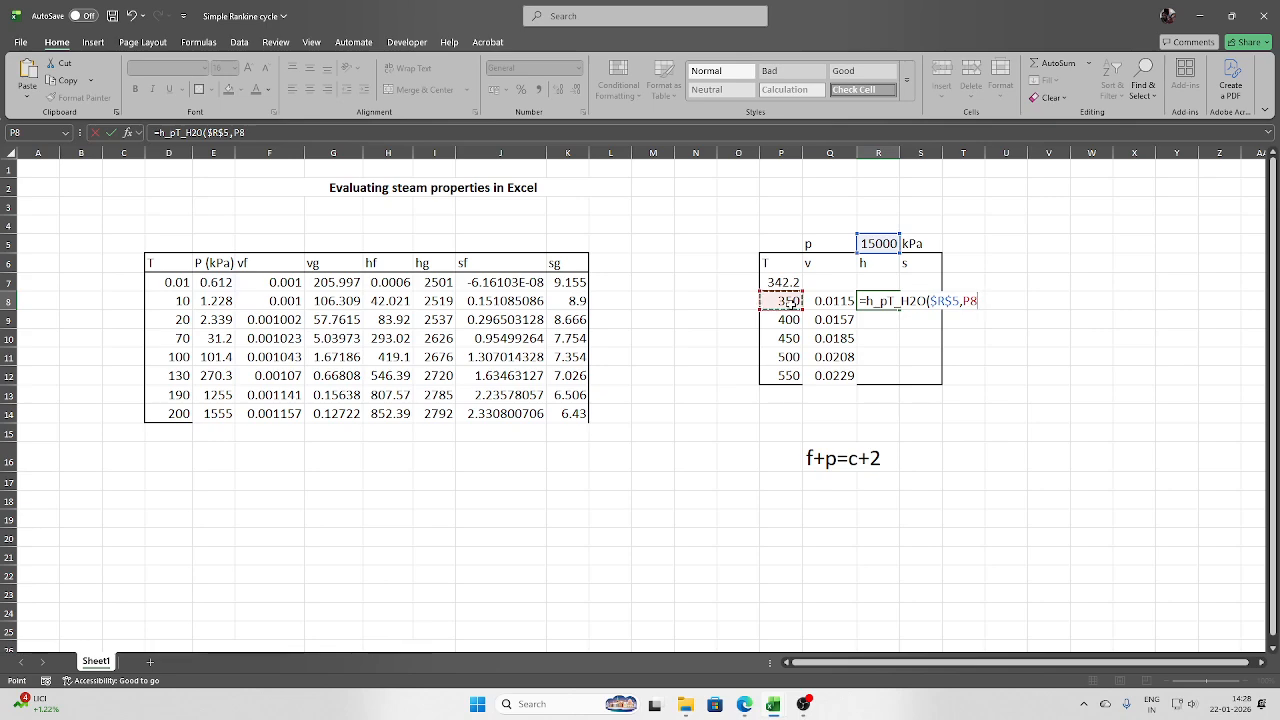
key(Return)
click(882, 300)
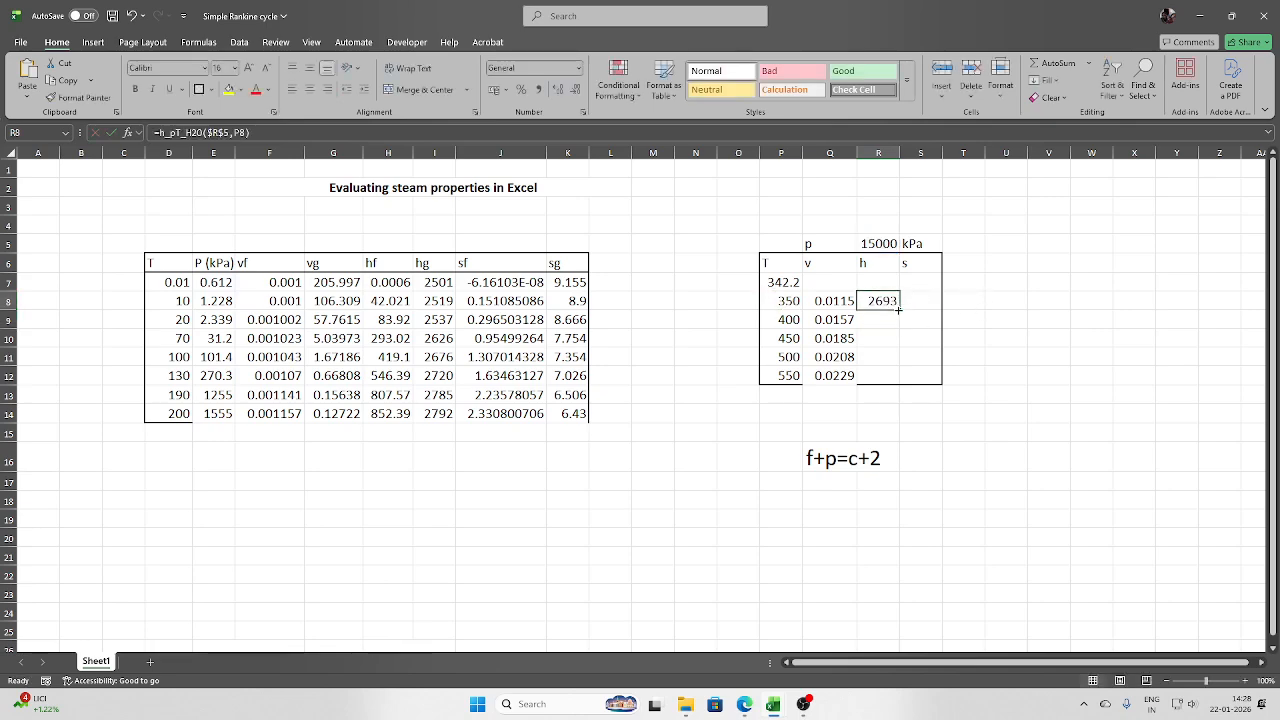
drag(898, 309, 897, 384)
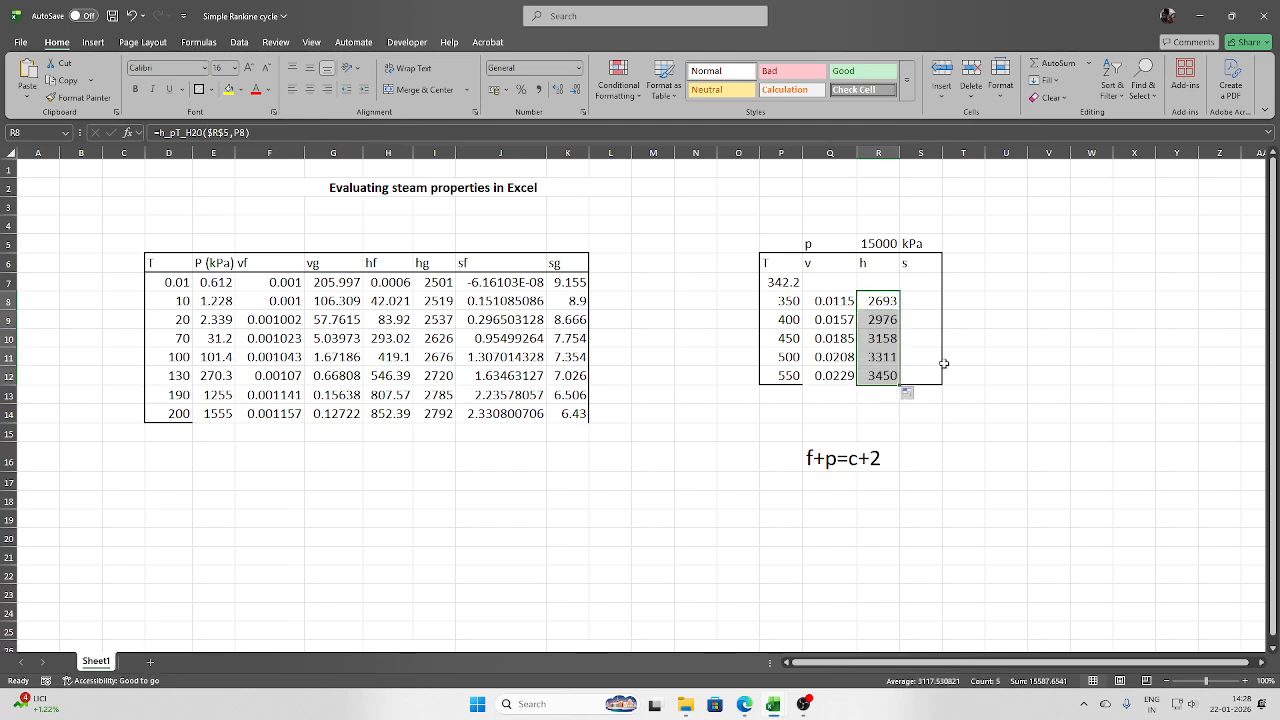
- Enter =s_pT_H2O($R$5,P8) in S8 for entropy and fill it down to row 13
click(930, 300)
text(=)
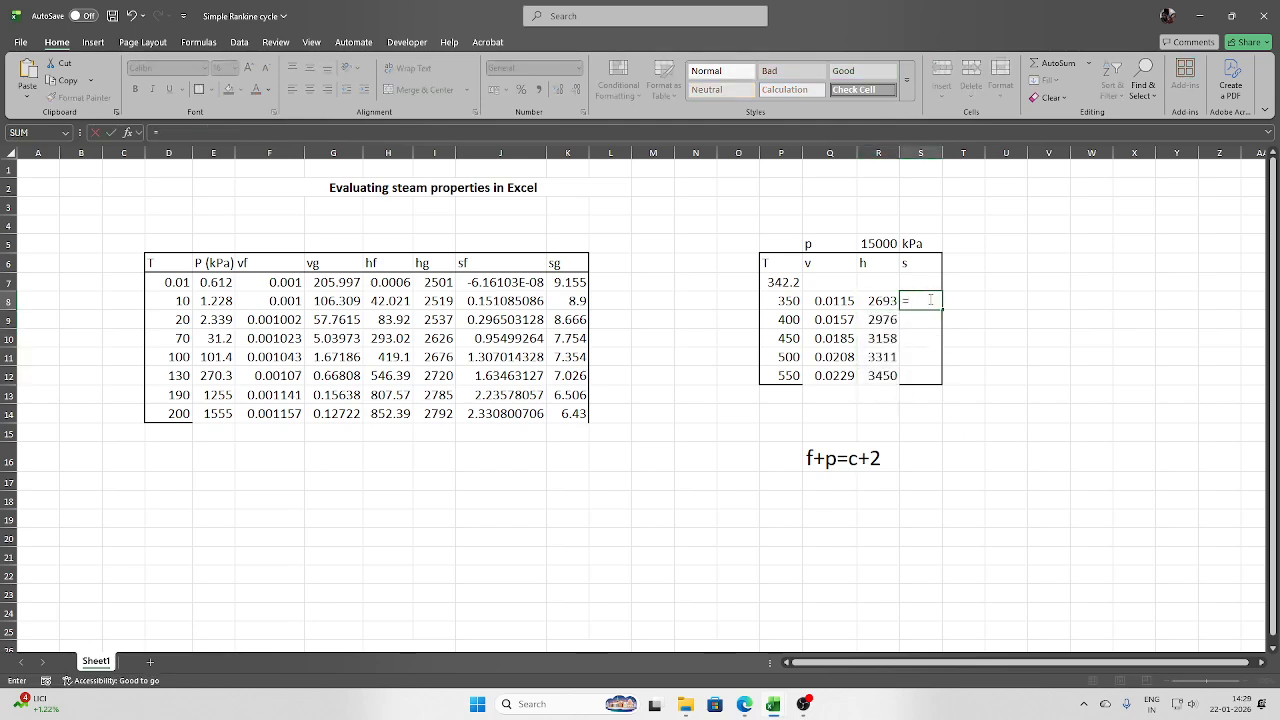
text(s_)
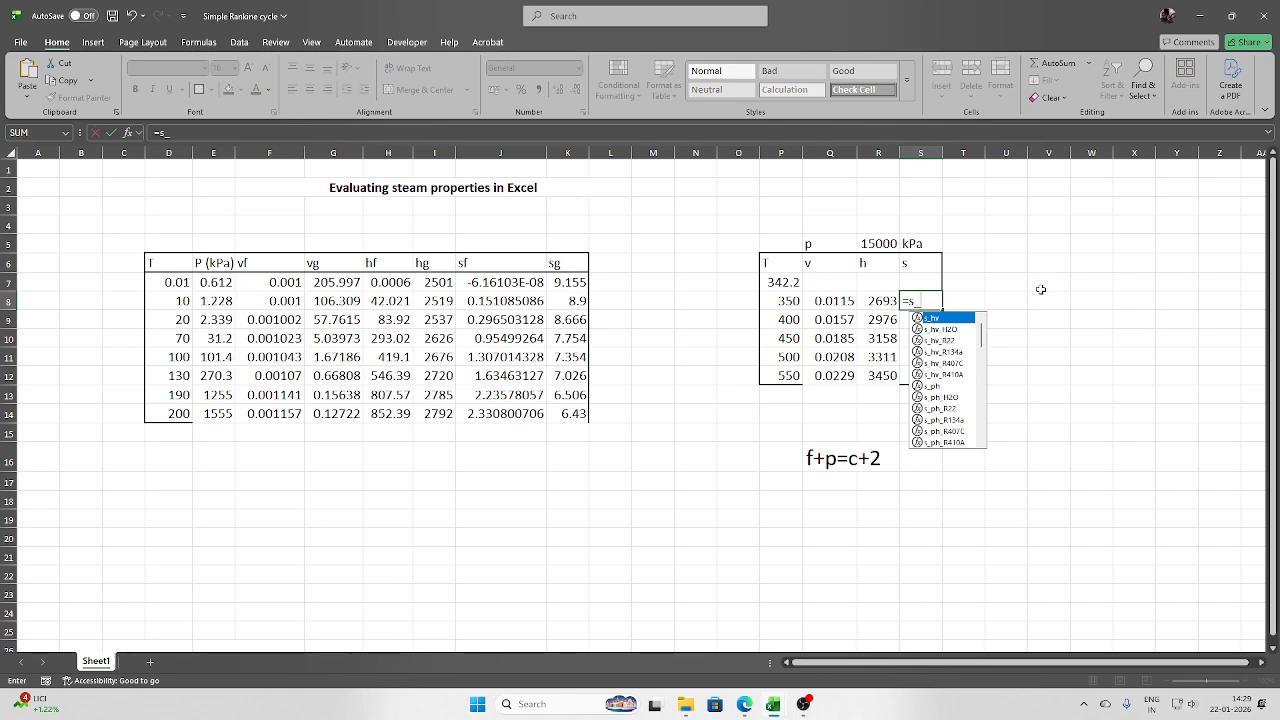
text(pt)
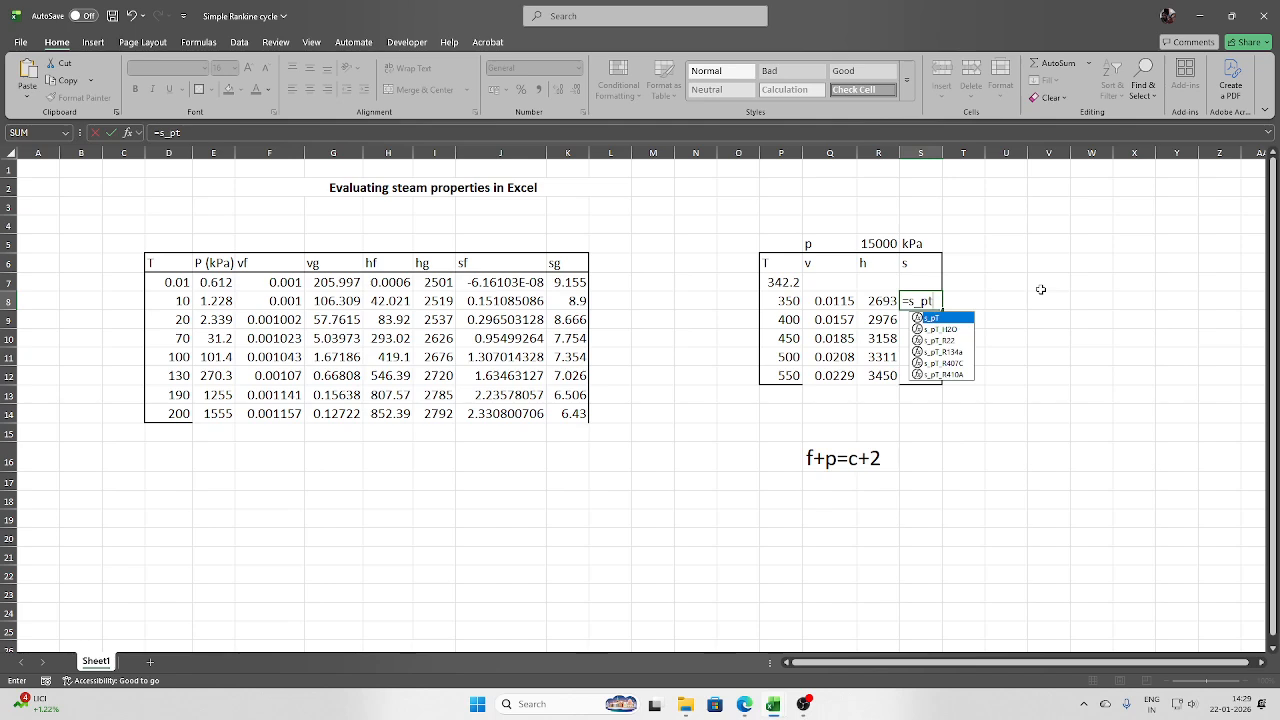
double_click(938, 329)
click(876, 244)
key(F4)
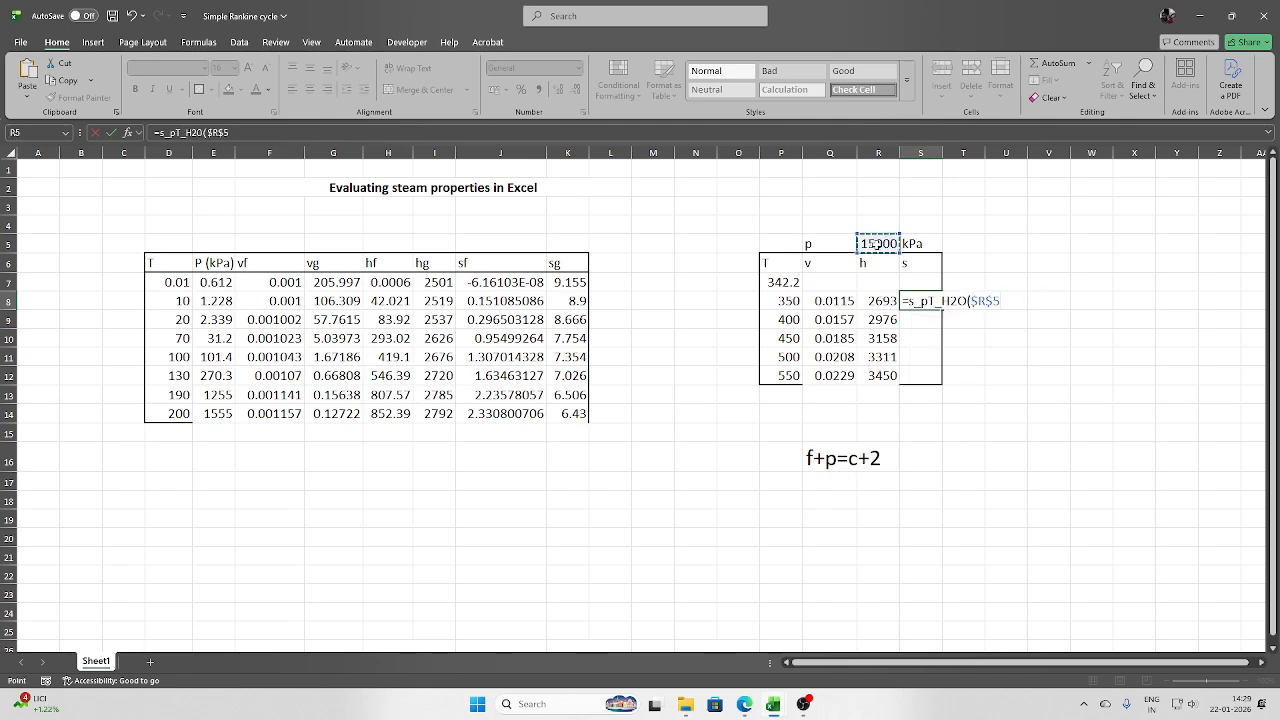
text(,)
click(790, 303)
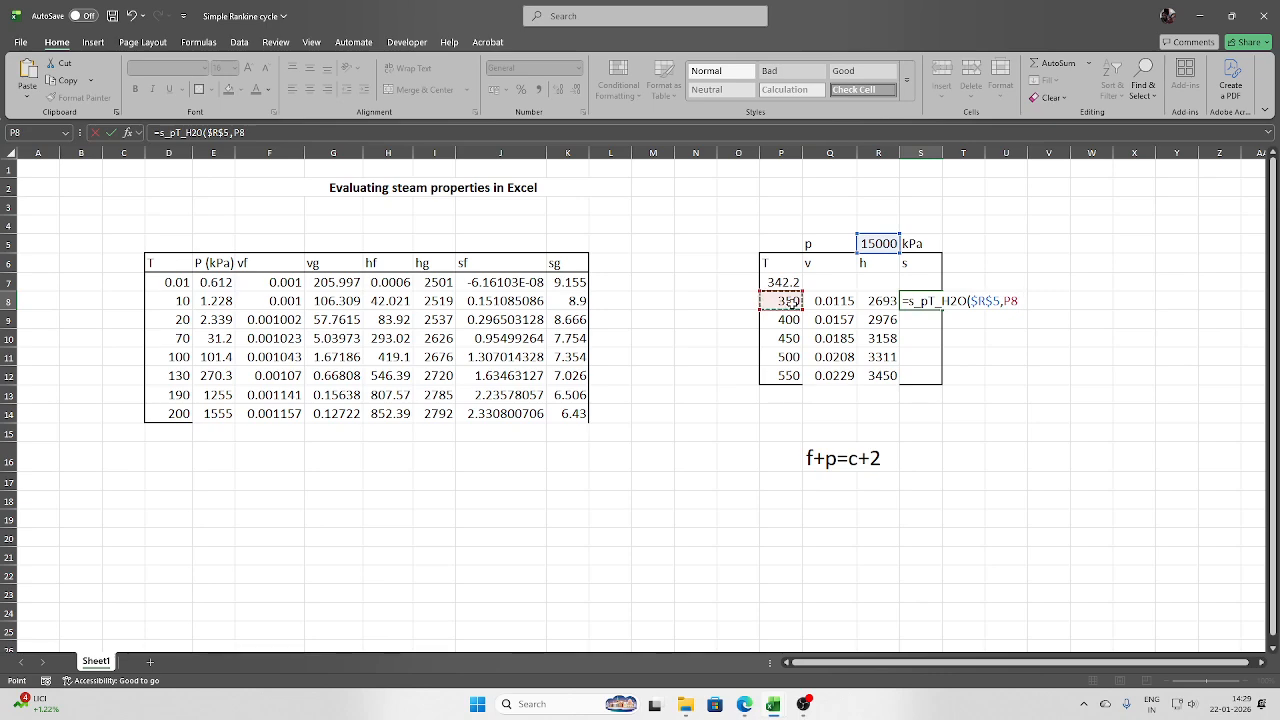
text())
key(Return)
click(922, 301)
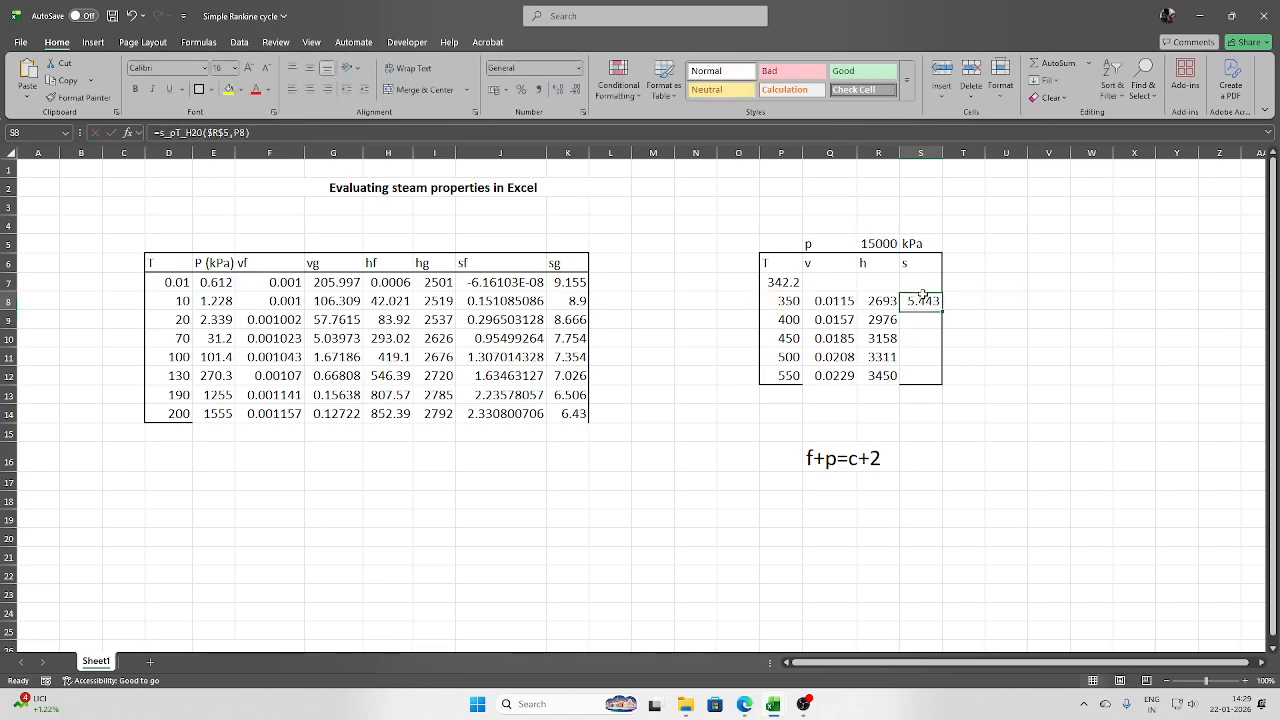
drag(941, 310, 943, 382)
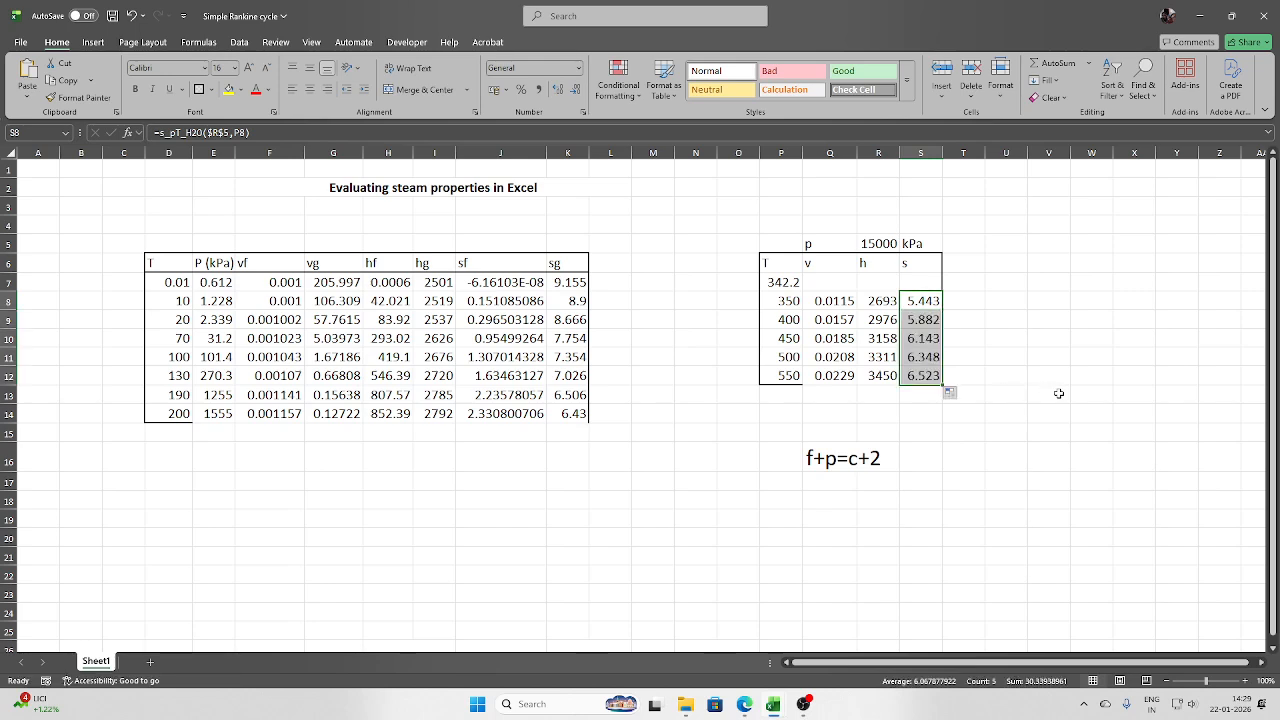